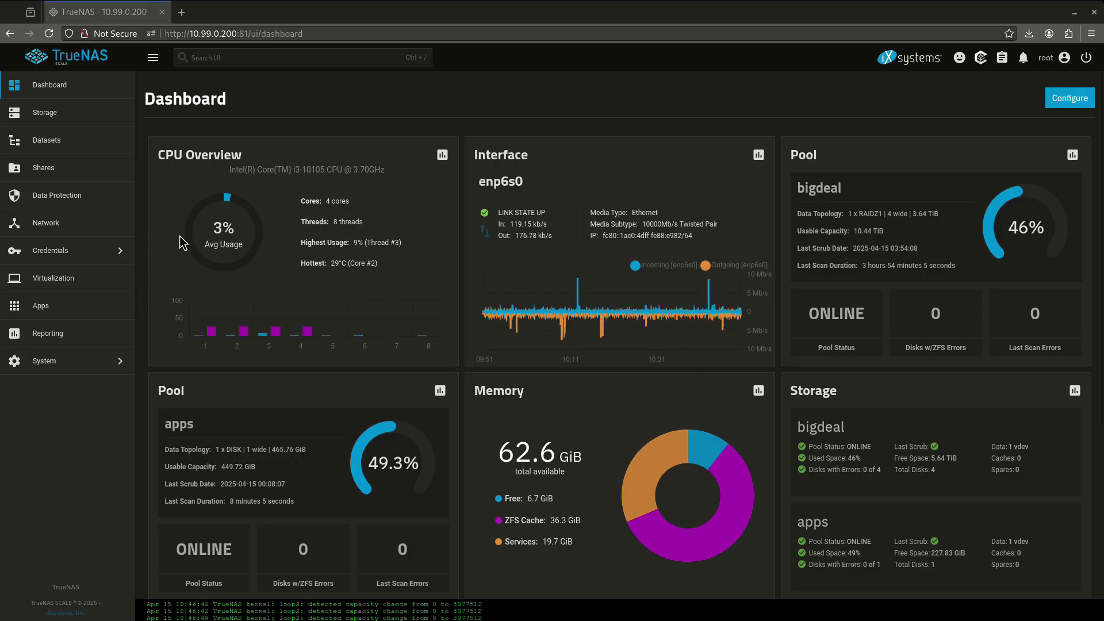
Browse the installed apps and VMs, then show details of the bigdeal/pbs dataset.
{"action": "left_click", "coordinate": [87, 313]}
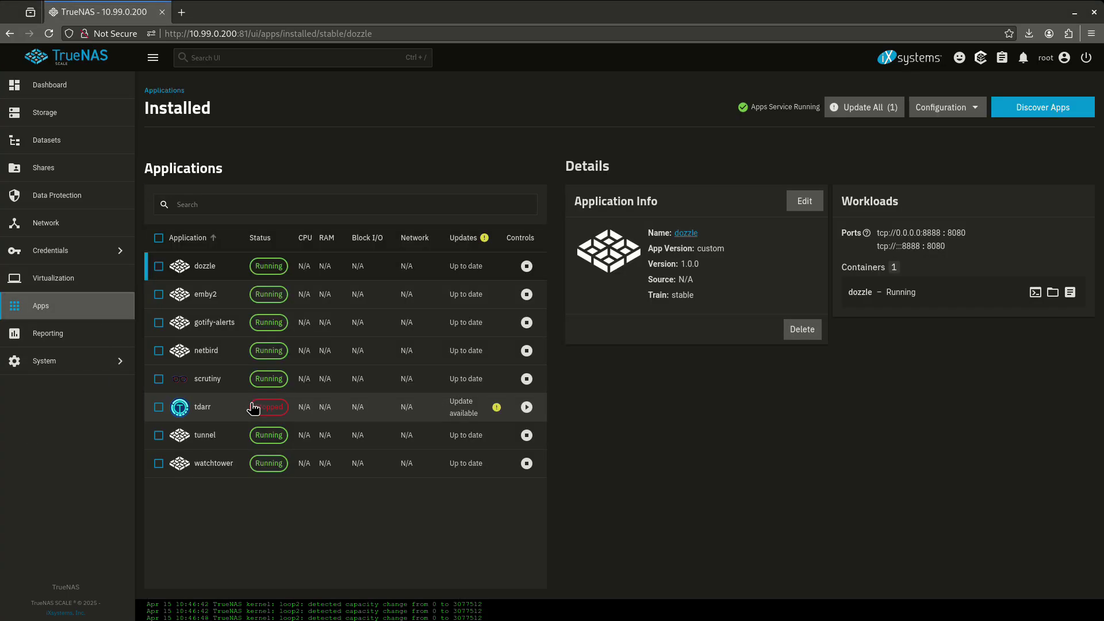
{"action": "left_click", "coordinate": [89, 281]}
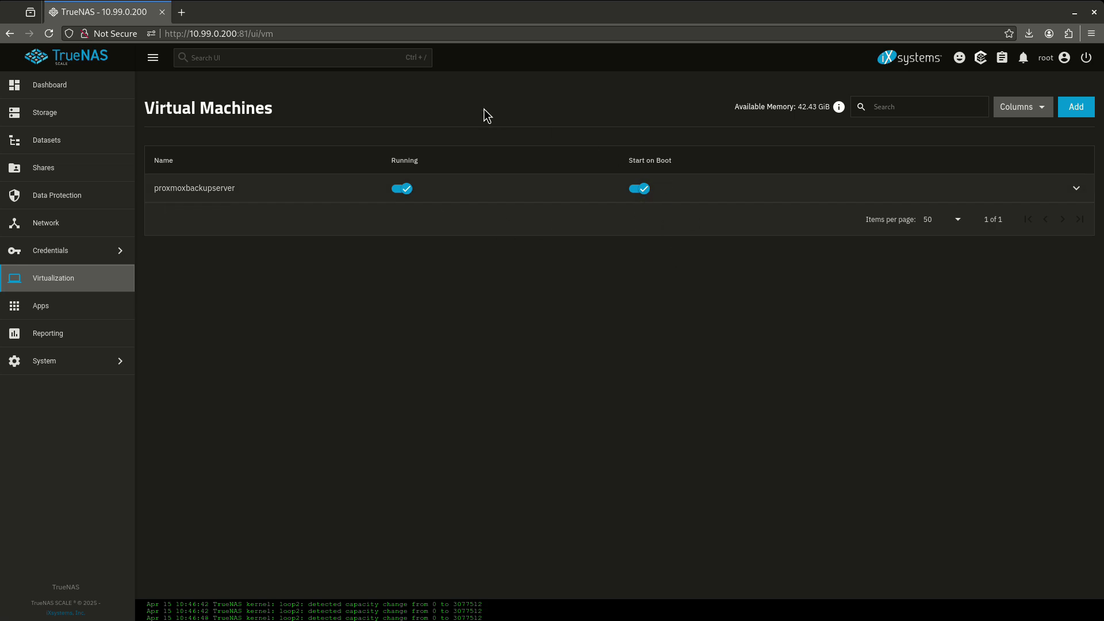
{"action": "left_click", "coordinate": [95, 144]}
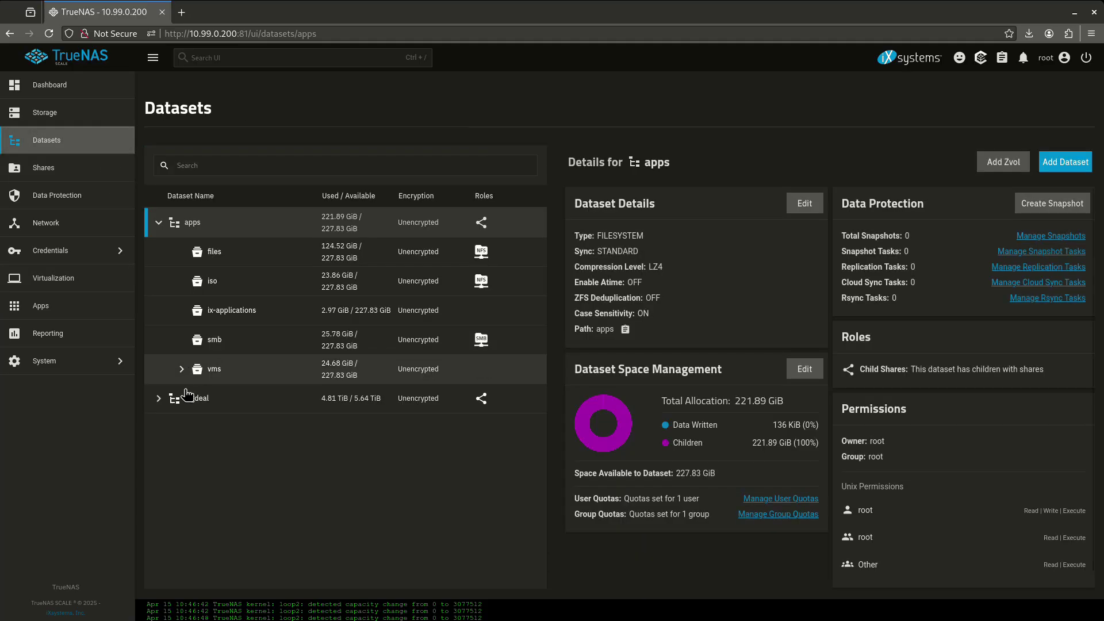
{"action": "left_click", "coordinate": [159, 398]}
{"action": "left_click", "coordinate": [255, 516]}
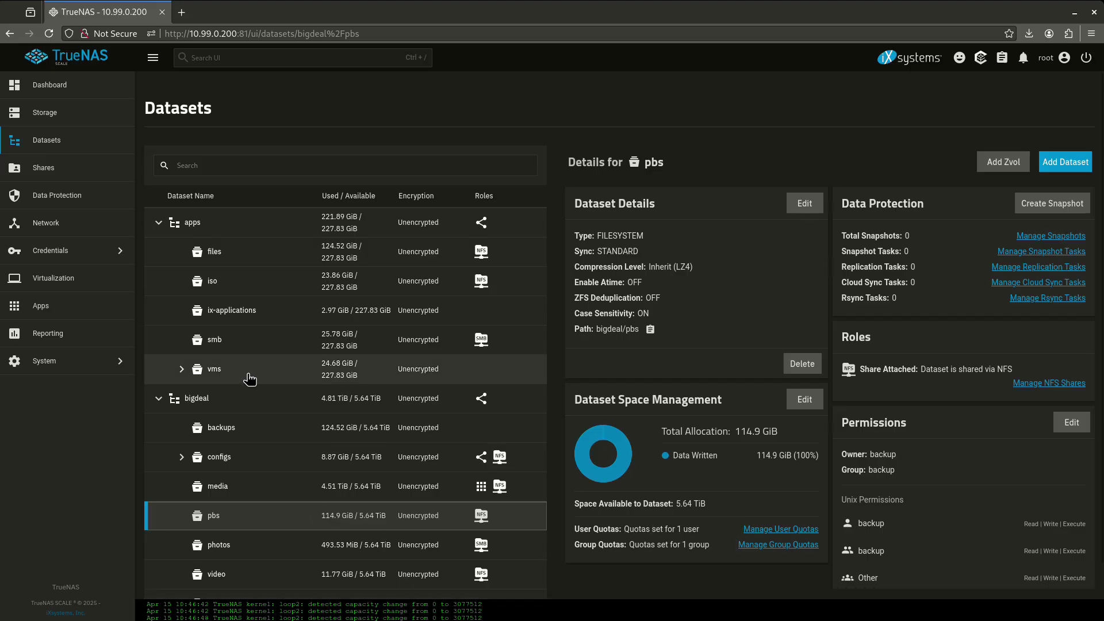
From the dashboard, check whether a system update is available.
{"action": "left_click", "coordinate": [34, 87]}
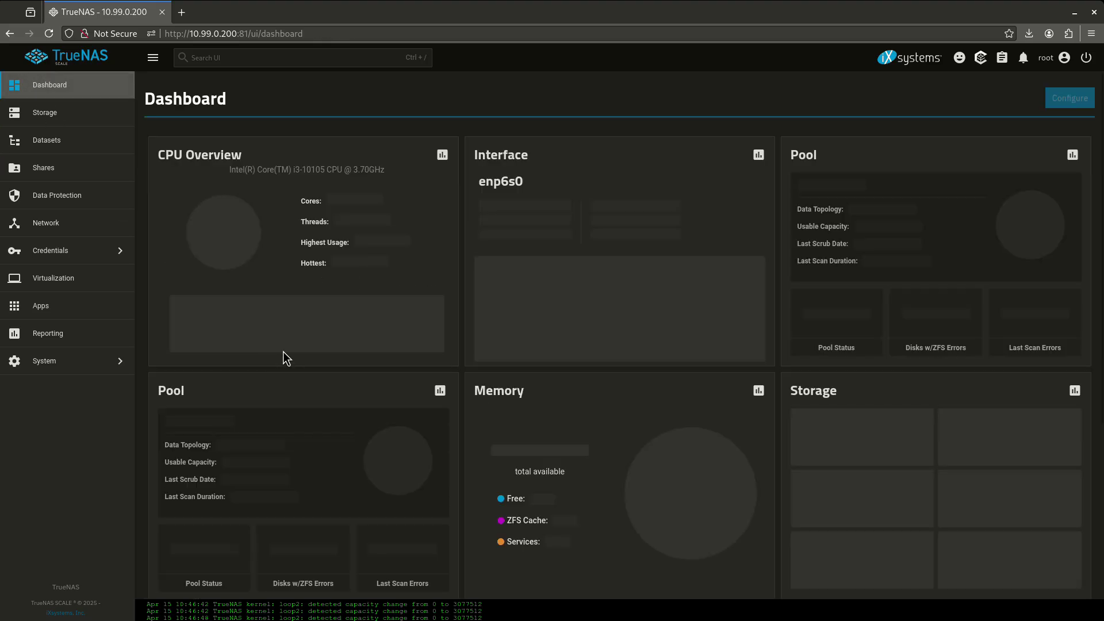
{"action": "scroll", "coordinate": [368, 349], "scroll_direction": "down", "scroll_amount": 5}
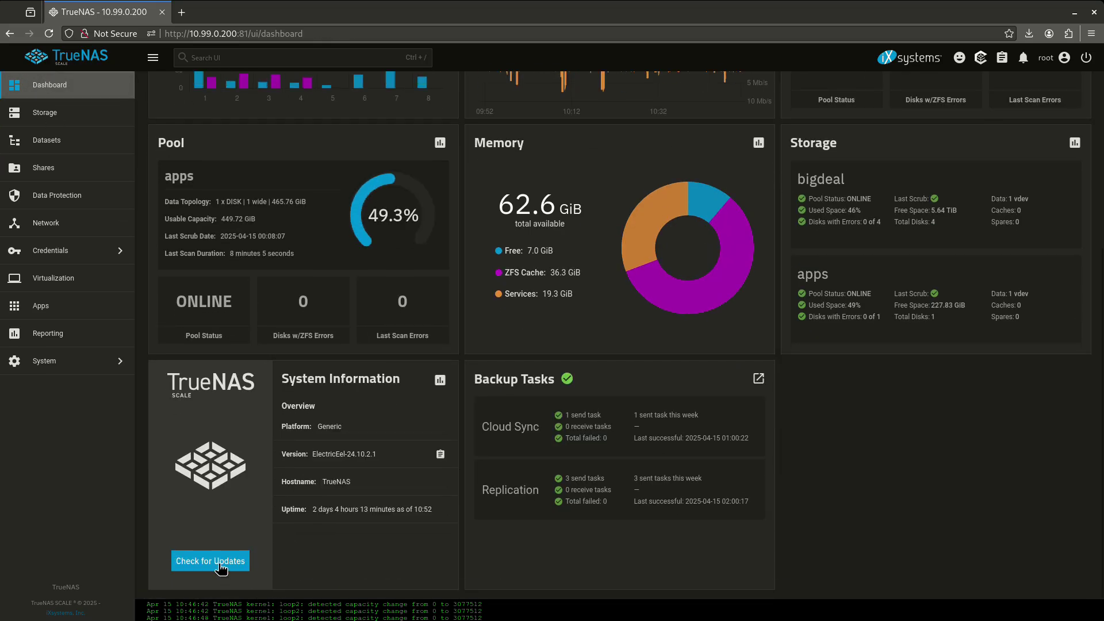
{"action": "left_click", "coordinate": [218, 562]}
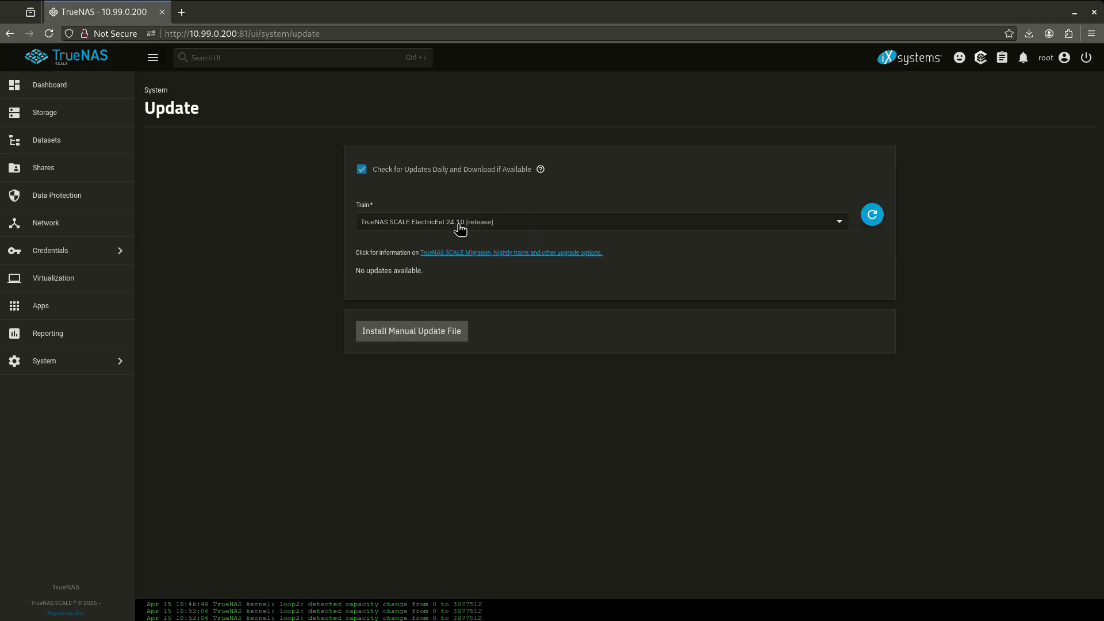
{"action": "triple_click", "coordinate": [414, 272]}
{"action": "left_click", "coordinate": [377, 278]}
Switch the update train to Fangtooth 25.04 and recheck for updates.
{"action": "left_click", "coordinate": [789, 226]}
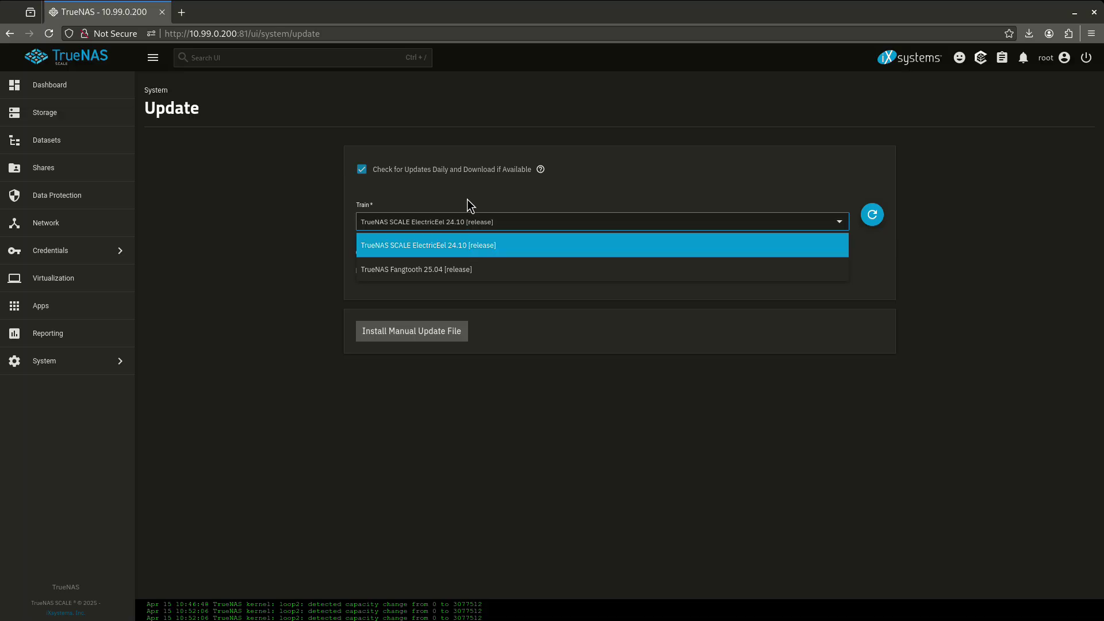
{"action": "left_click", "coordinate": [453, 271]}
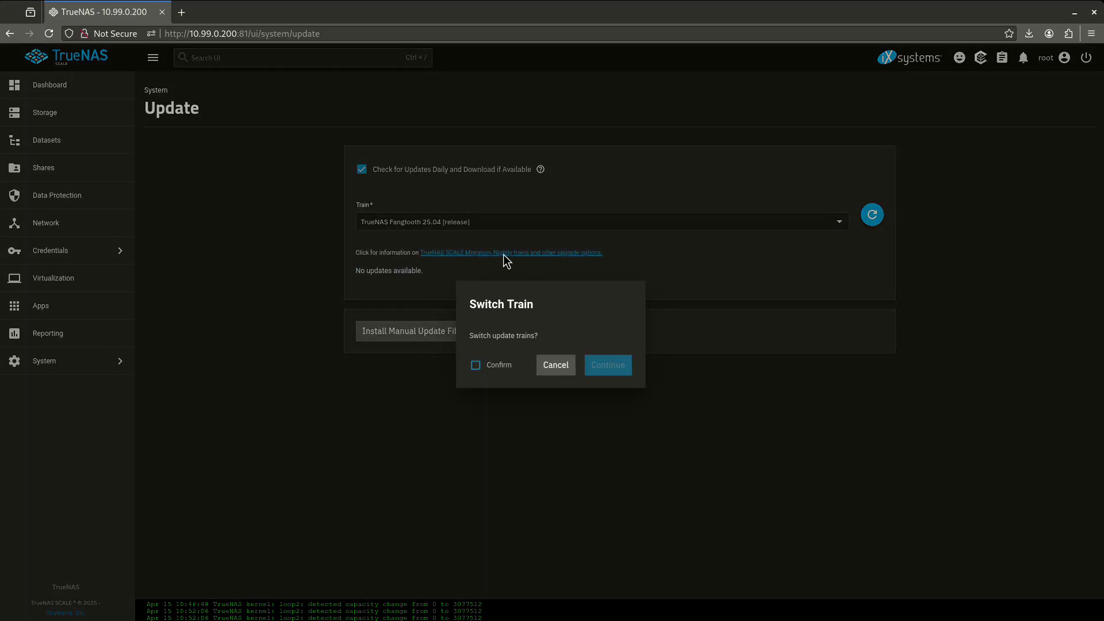
{"action": "left_click", "coordinate": [489, 367]}
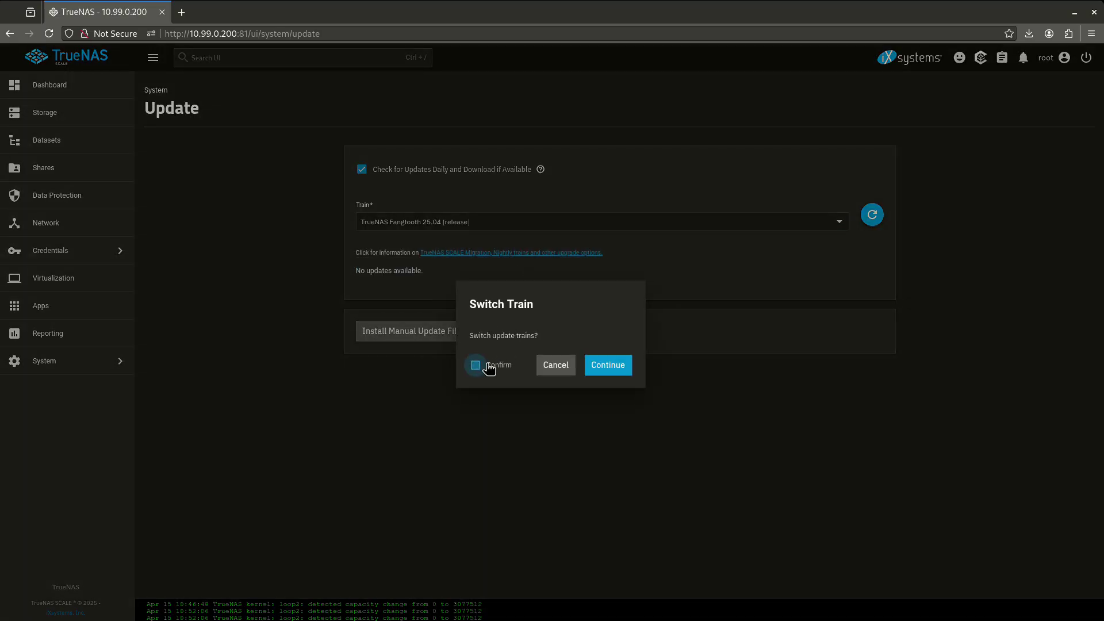
{"action": "left_click", "coordinate": [598, 371]}
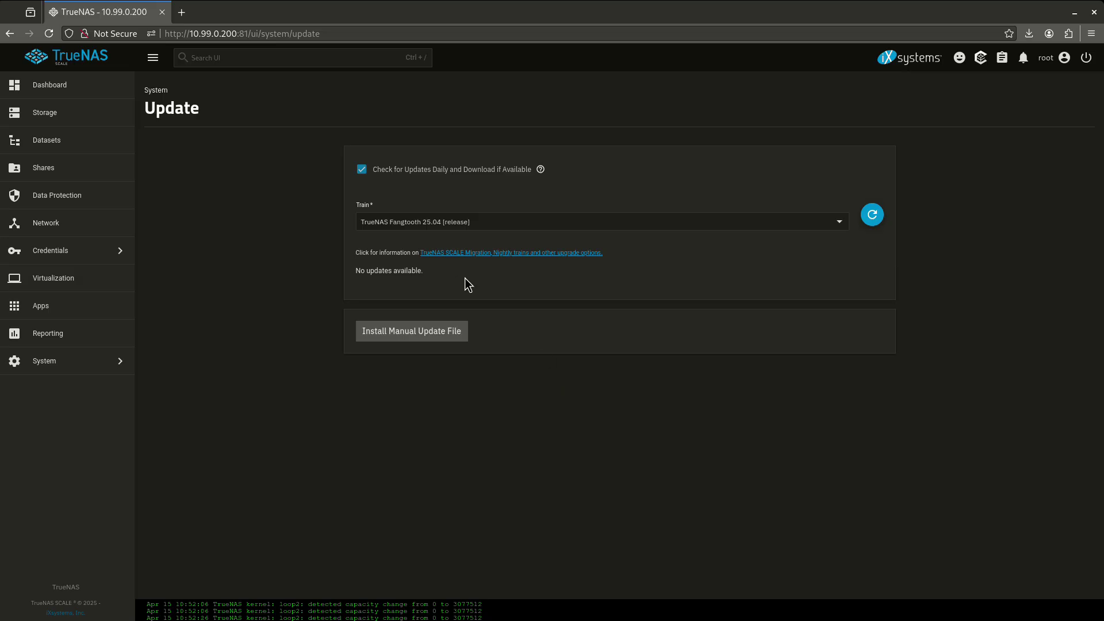
{"action": "left_click", "coordinate": [872, 215]}
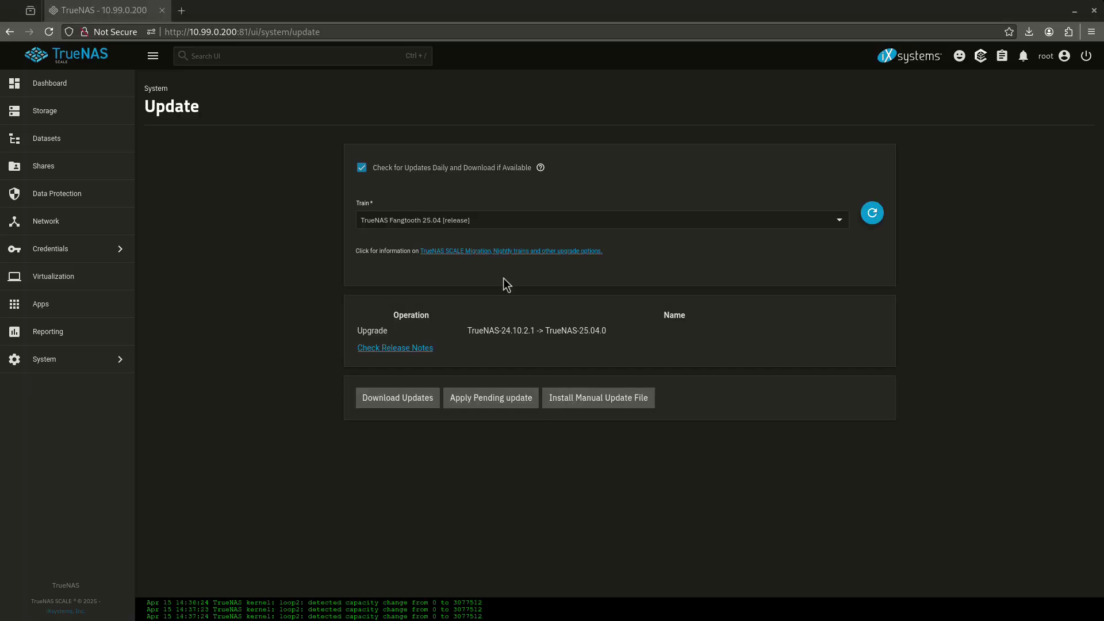
Save a configuration backup including the password secret seed, then apply 25.04.0 and reboot.
{"action": "left_click", "coordinate": [483, 402]}
{"action": "left_click", "coordinate": [382, 321]}
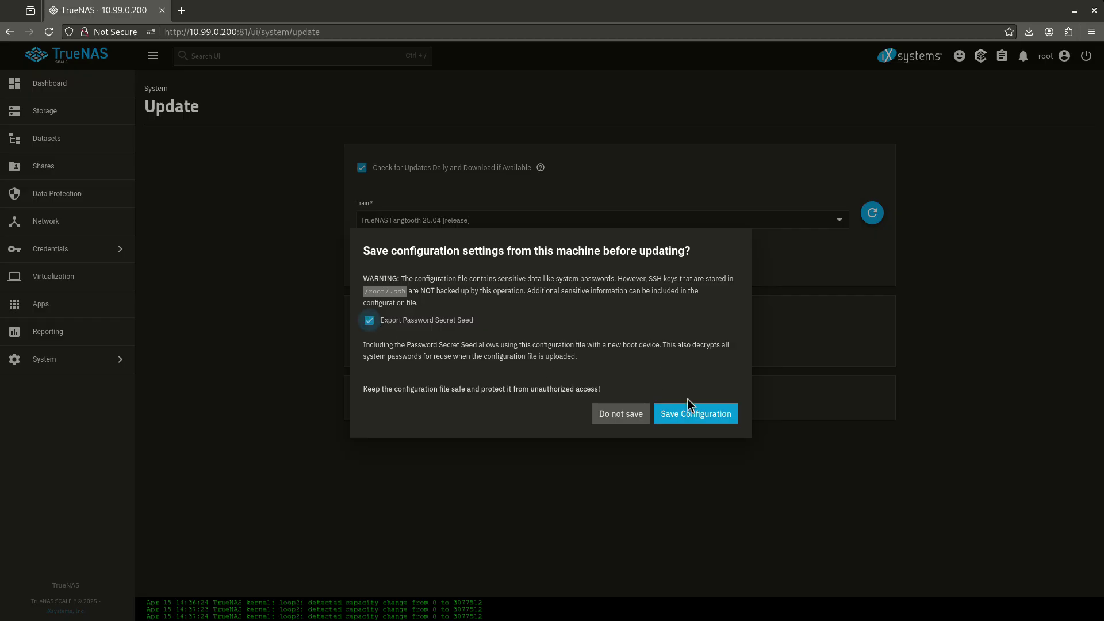
{"action": "left_click", "coordinate": [694, 414]}
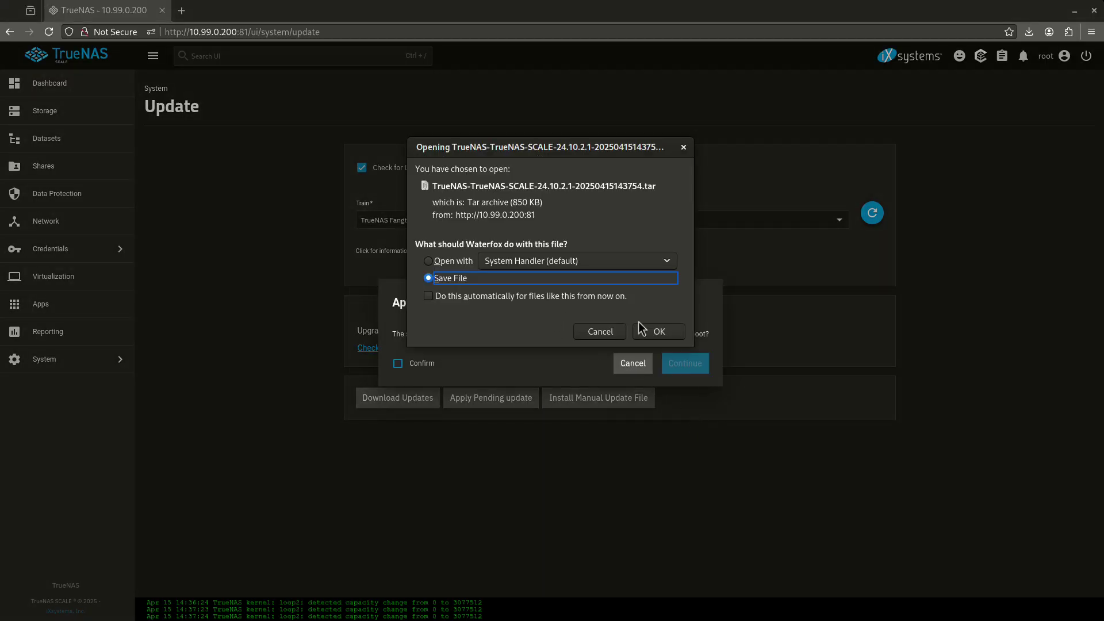
{"action": "left_click", "coordinate": [639, 331]}
{"action": "left_click", "coordinate": [766, 446]}
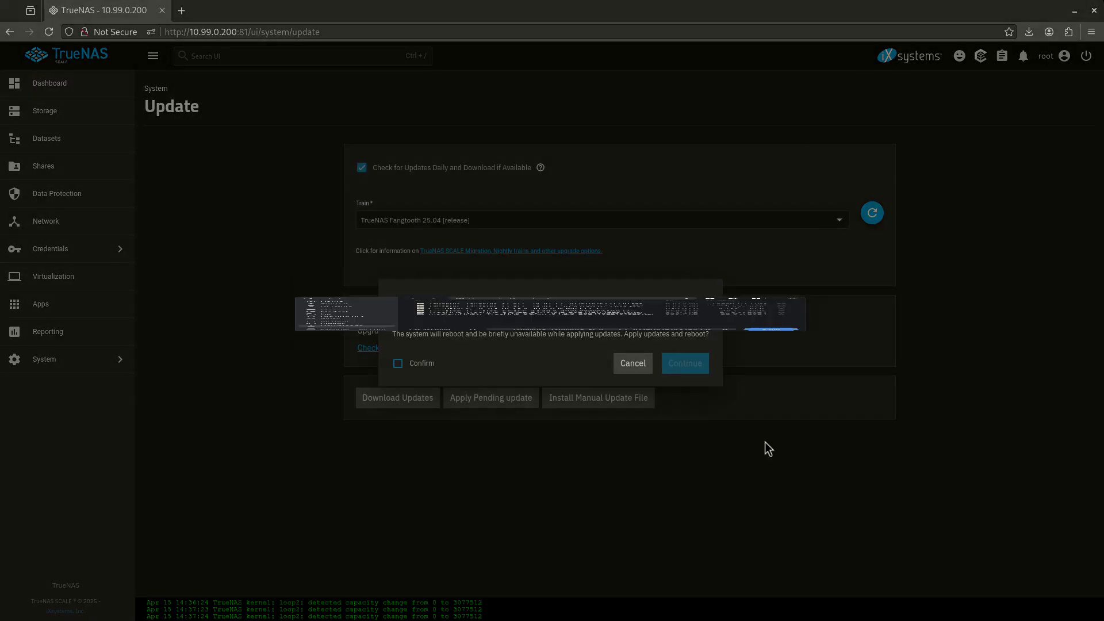
{"action": "left_click", "coordinate": [428, 364]}
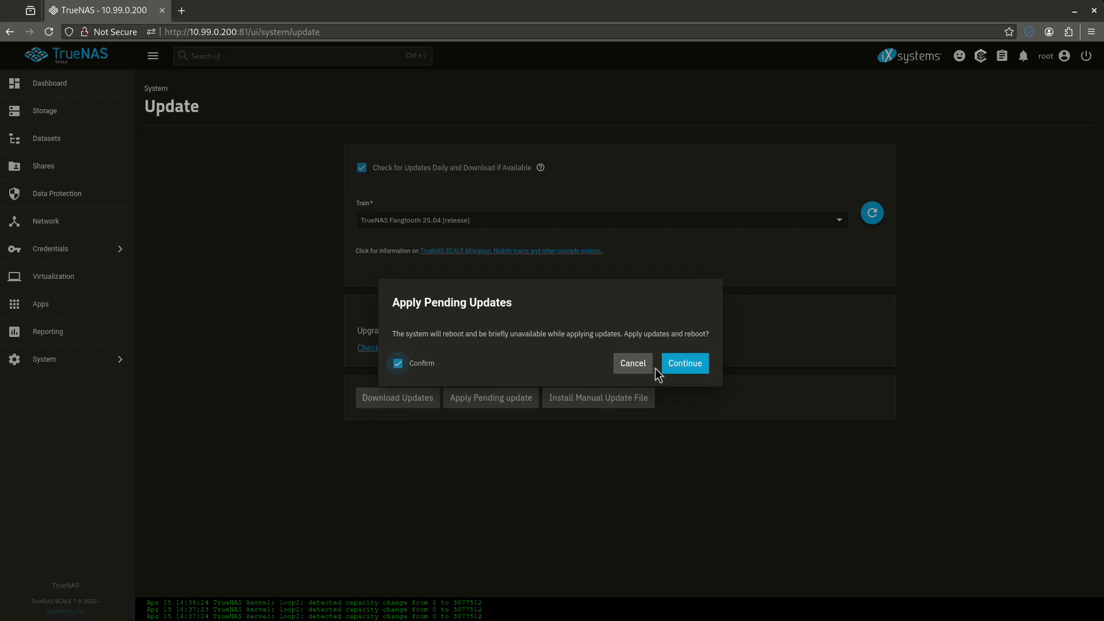
{"action": "left_click", "coordinate": [667, 367]}
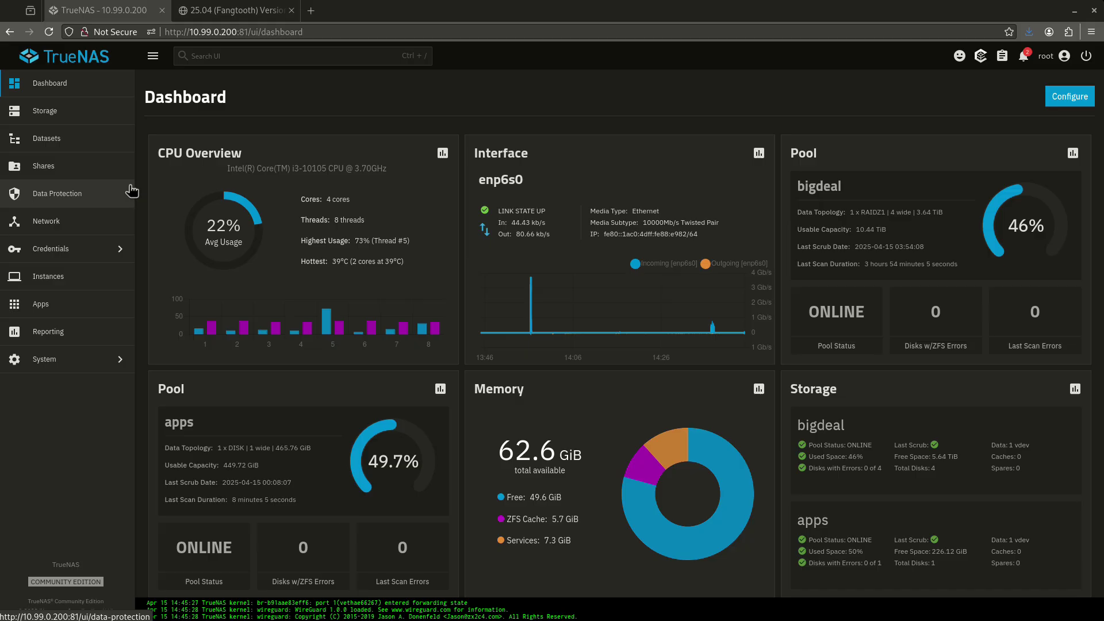
Look over the Storage dashboard and the expanded bigdeal pool datasets.
{"action": "left_click", "coordinate": [98, 119]}
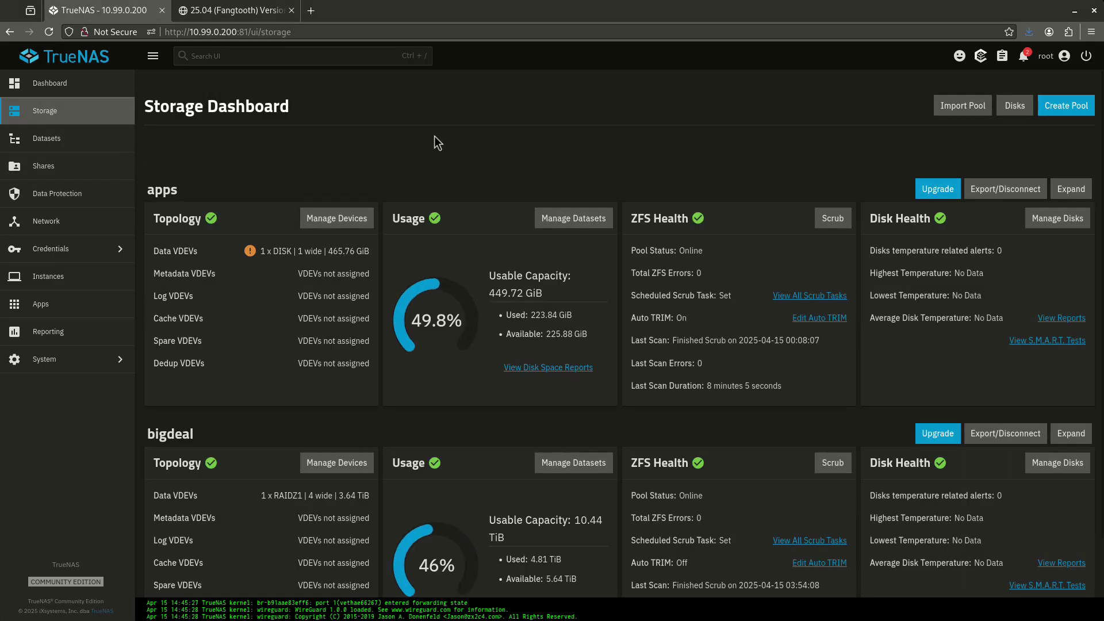
{"action": "scroll", "coordinate": [430, 173], "scroll_direction": "down", "scroll_amount": 2}
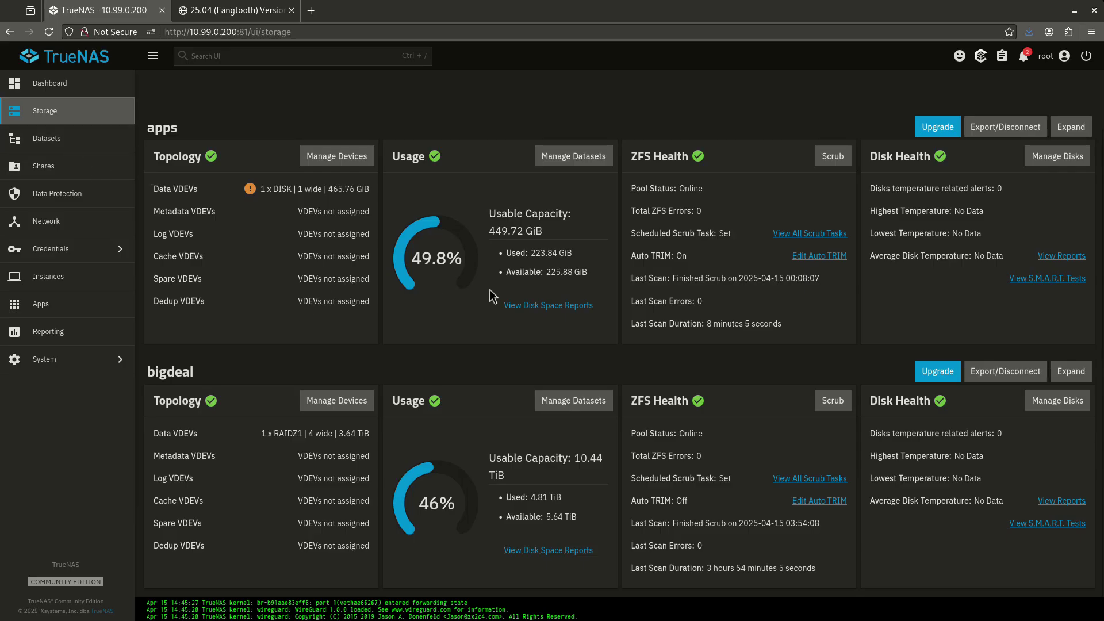
{"action": "left_click", "coordinate": [79, 143]}
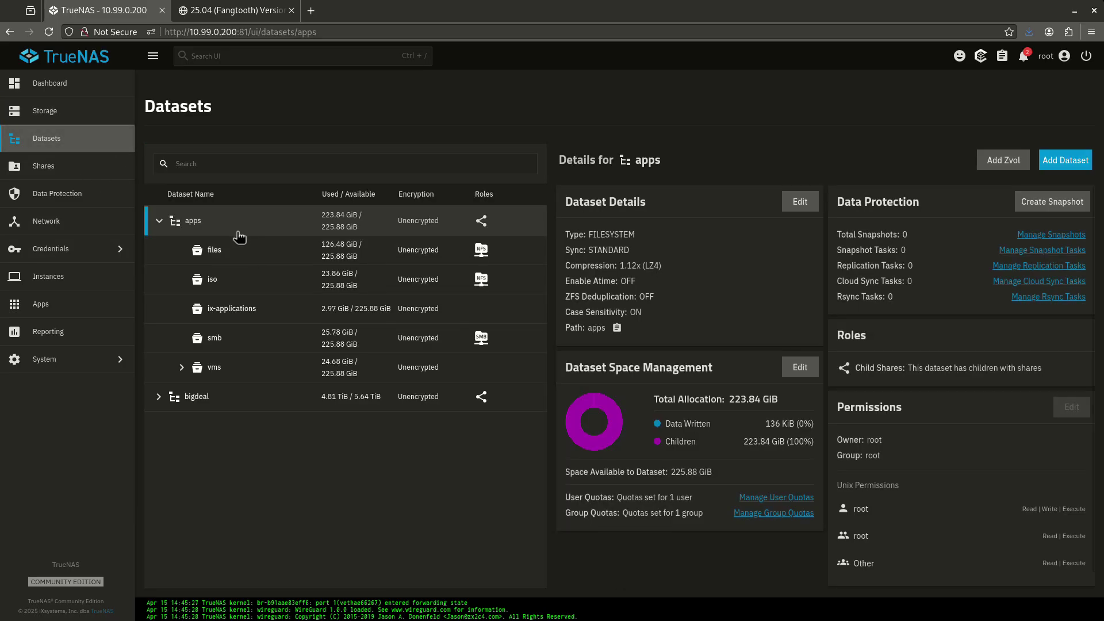
{"action": "left_click", "coordinate": [173, 397]}
{"action": "scroll", "coordinate": [172, 437], "scroll_direction": "down", "scroll_amount": 1}
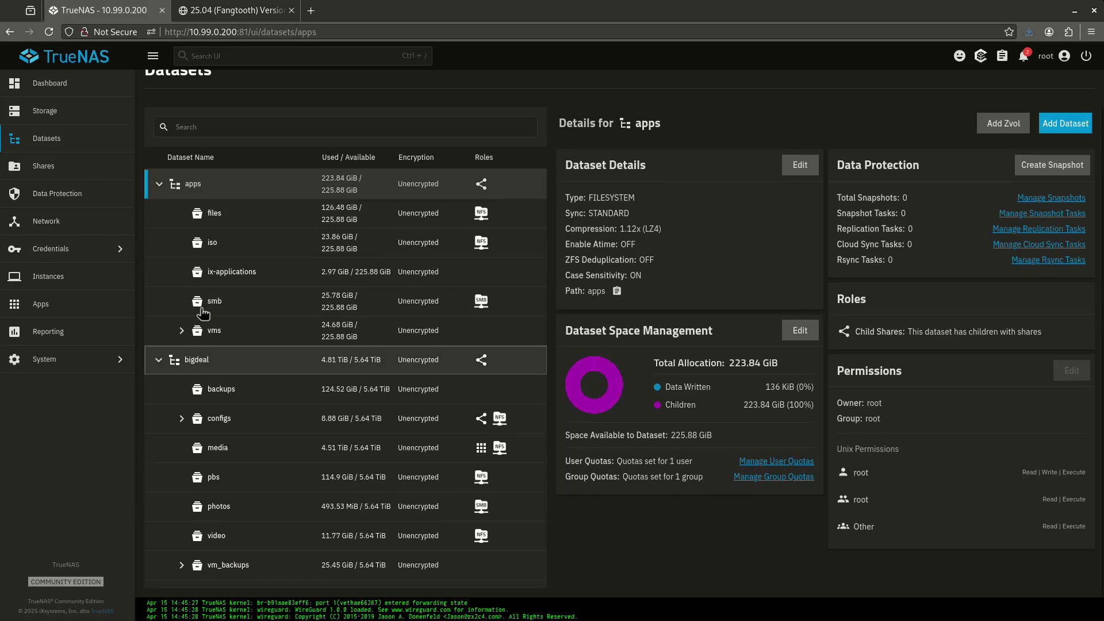
Browse the Shares, Data Protection and Network pages.
{"action": "left_click", "coordinate": [65, 165]}
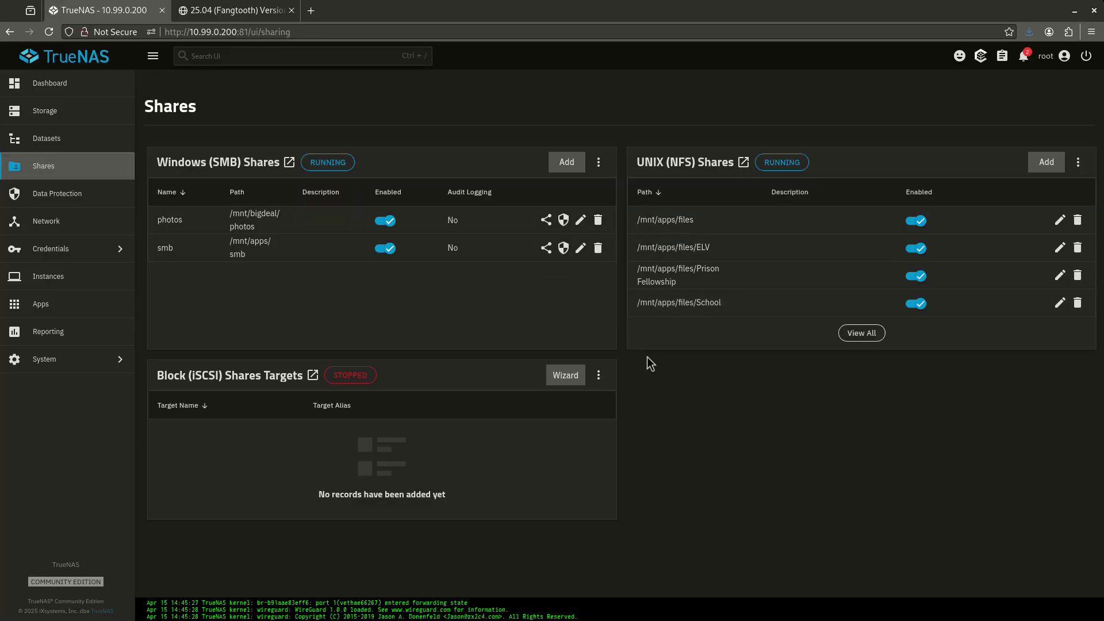
{"action": "left_click", "coordinate": [36, 194]}
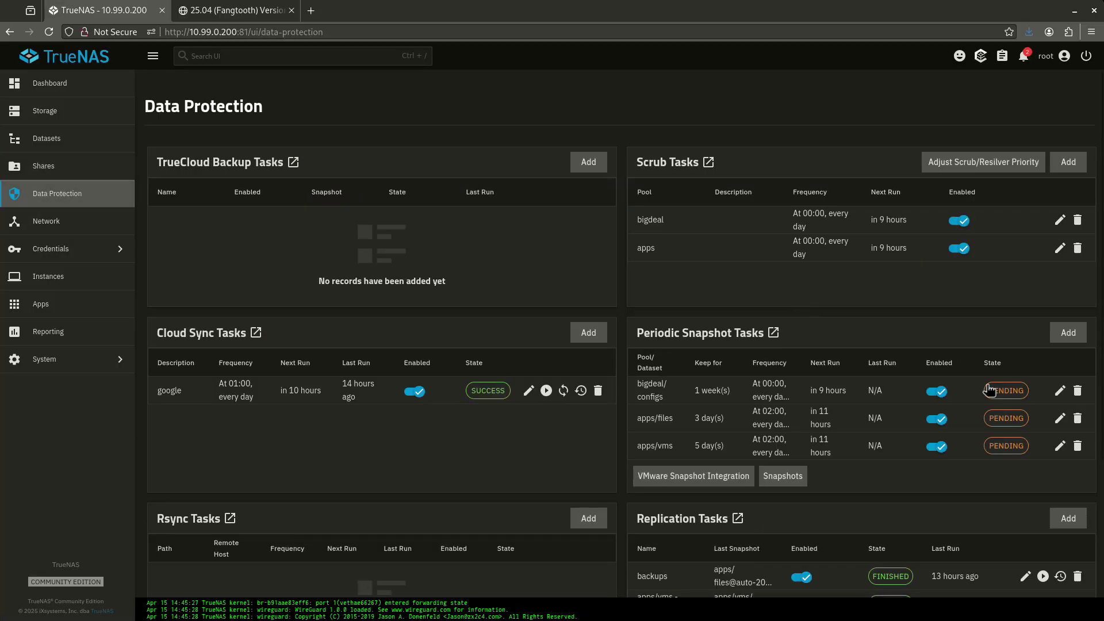
{"action": "scroll", "coordinate": [992, 389], "scroll_direction": "down", "scroll_amount": 1}
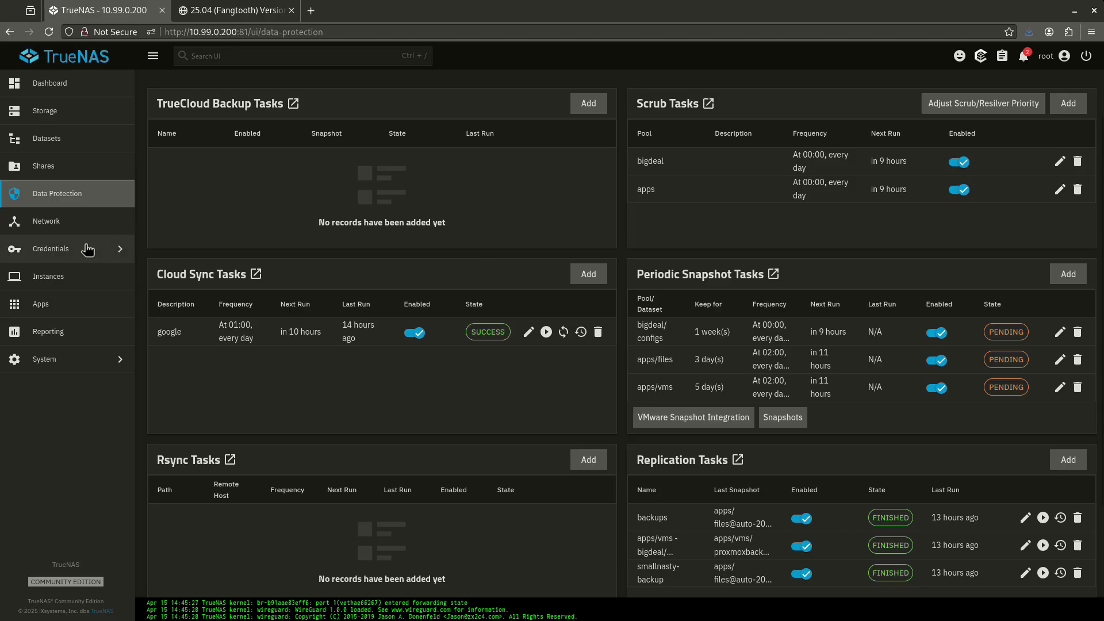
{"action": "left_click", "coordinate": [72, 233]}
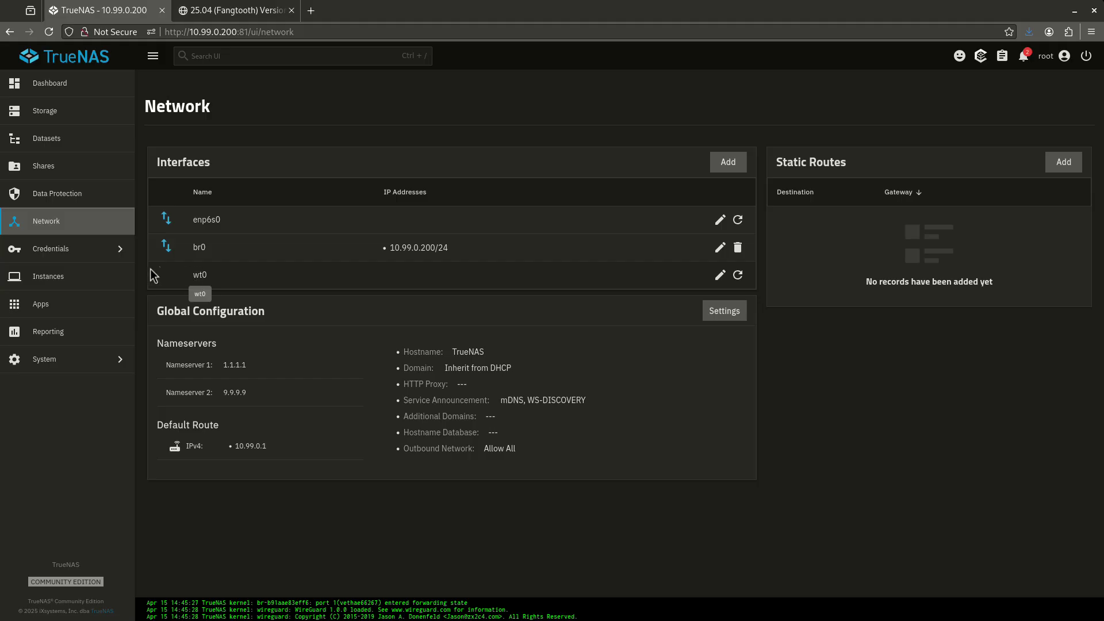
Visit Instances past the experimental-features warning, then view installed apps and the dashboard.
{"action": "left_click", "coordinate": [57, 276]}
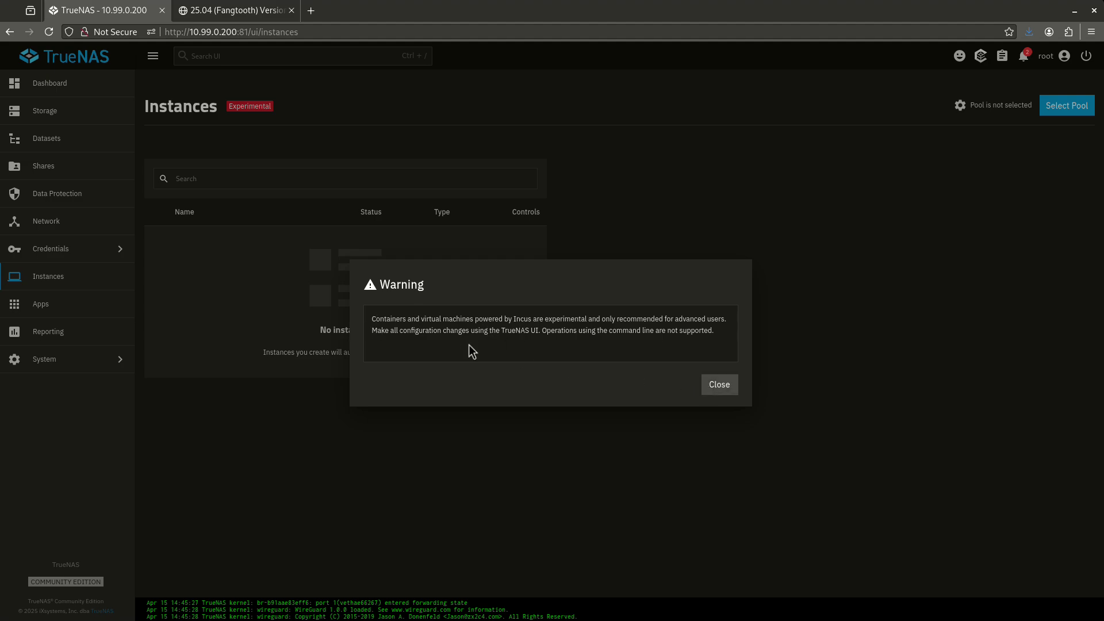
{"action": "left_click", "coordinate": [720, 385]}
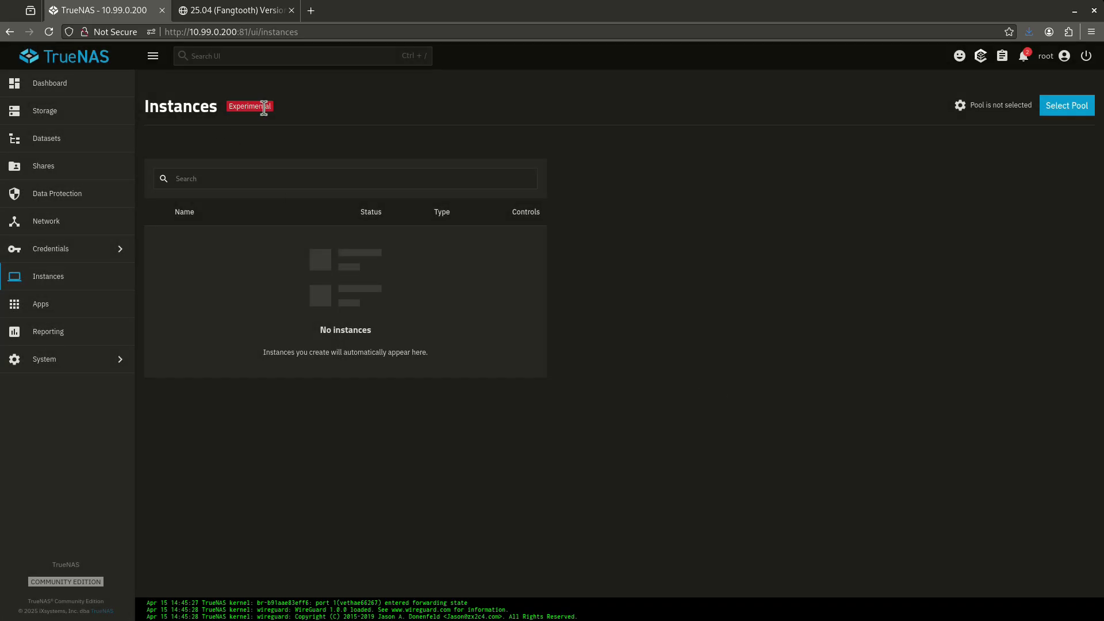
{"action": "left_click", "coordinate": [122, 305]}
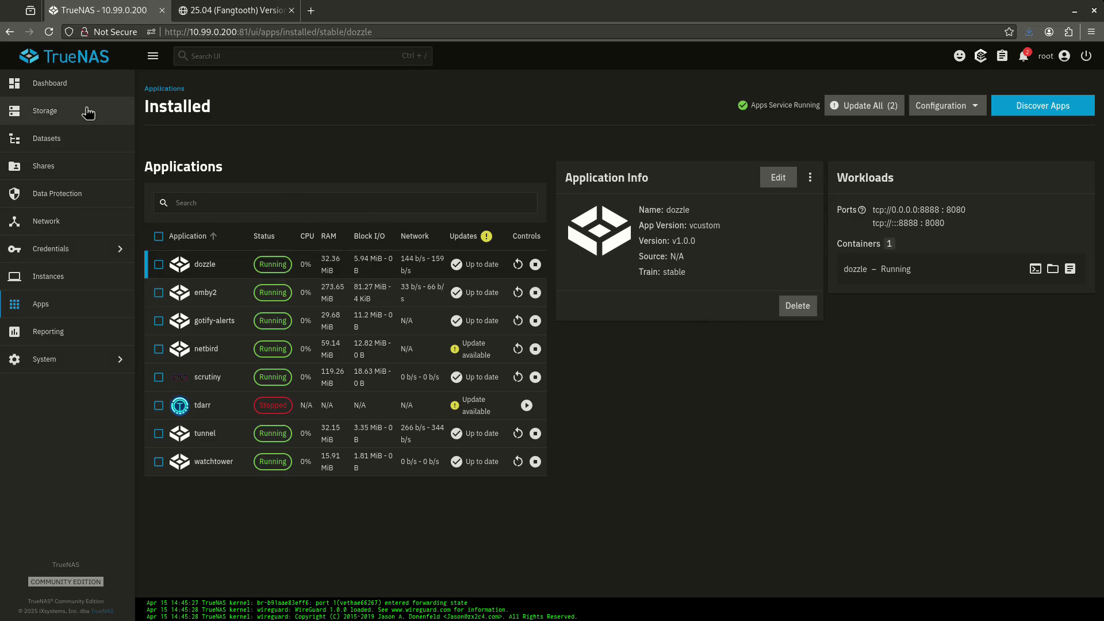
{"action": "left_click", "coordinate": [67, 95]}
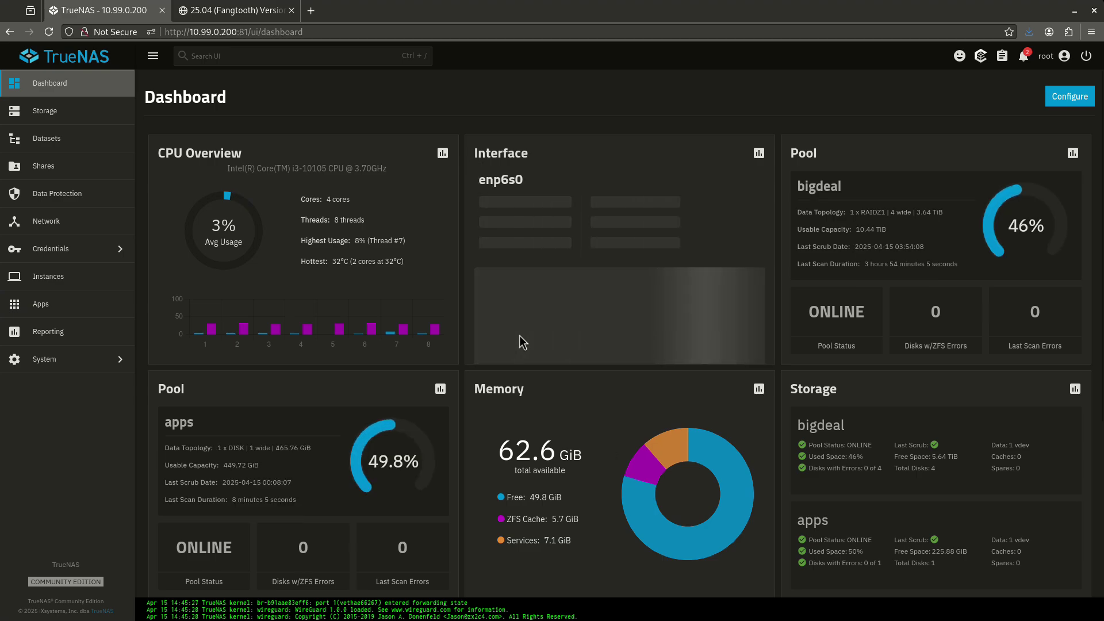
Open the Instances page, which has no instances and no pool selected.
{"action": "left_click", "coordinate": [64, 282]}
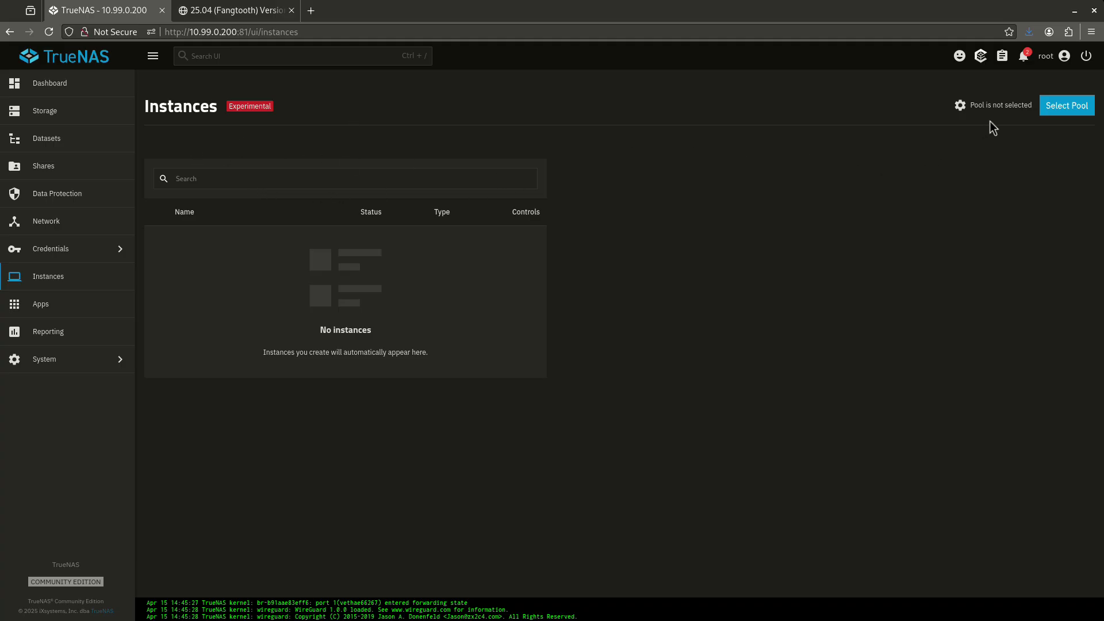
Set instance global settings to pool apps and bridge br0, then start a new instance.
{"action": "left_click", "coordinate": [1059, 110]}
{"action": "left_click", "coordinate": [875, 180]}
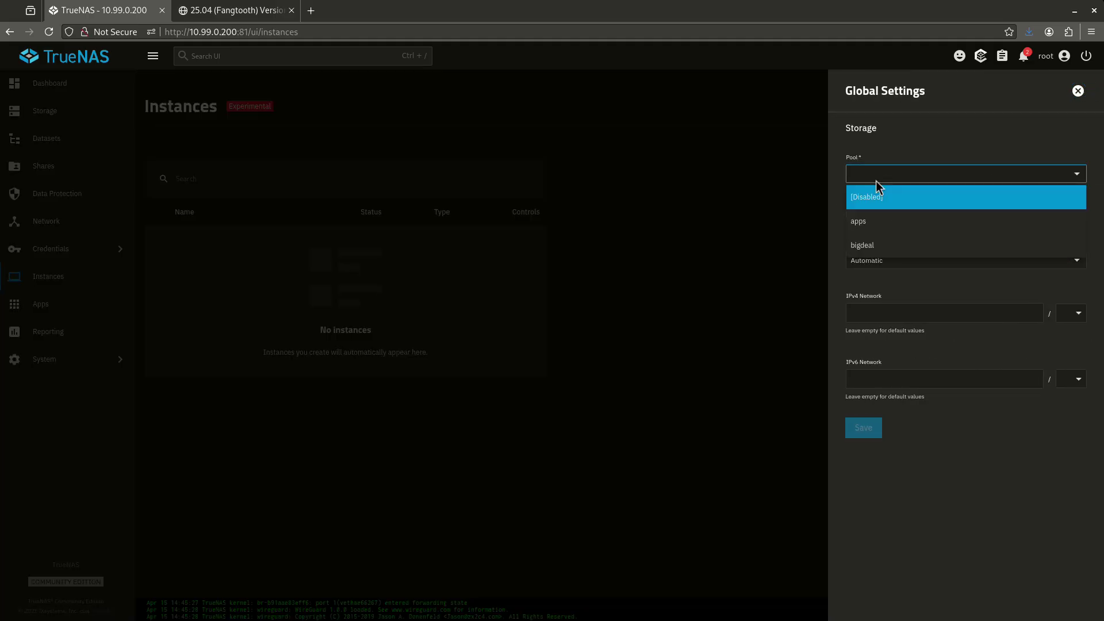
{"action": "left_click", "coordinate": [882, 222]}
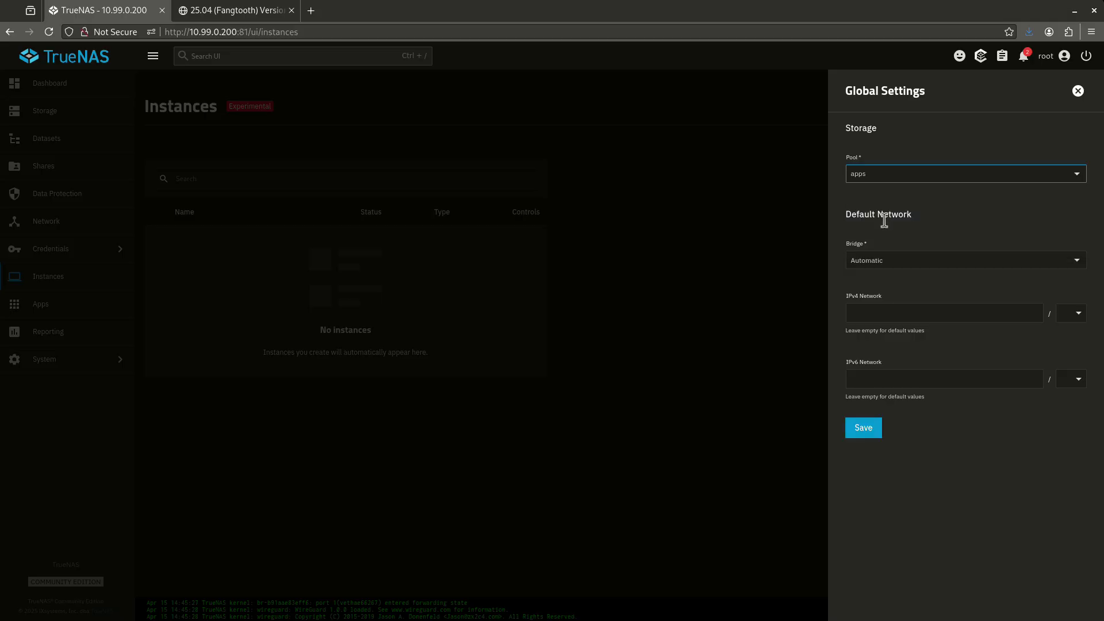
{"action": "left_click", "coordinate": [883, 267]}
{"action": "left_click", "coordinate": [872, 316]}
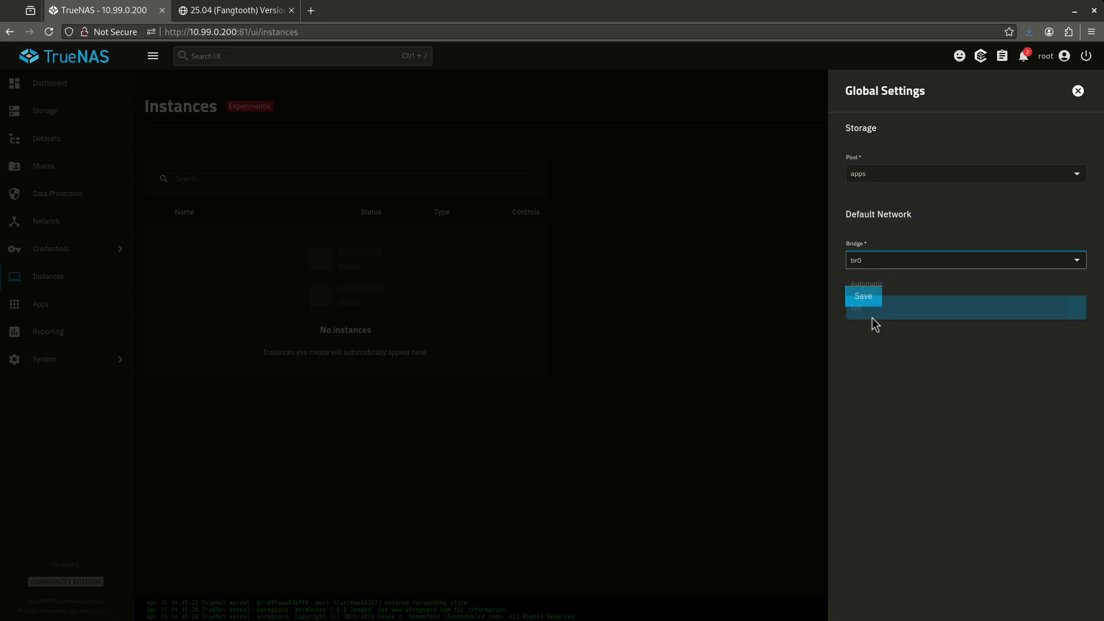
{"action": "left_click", "coordinate": [864, 299]}
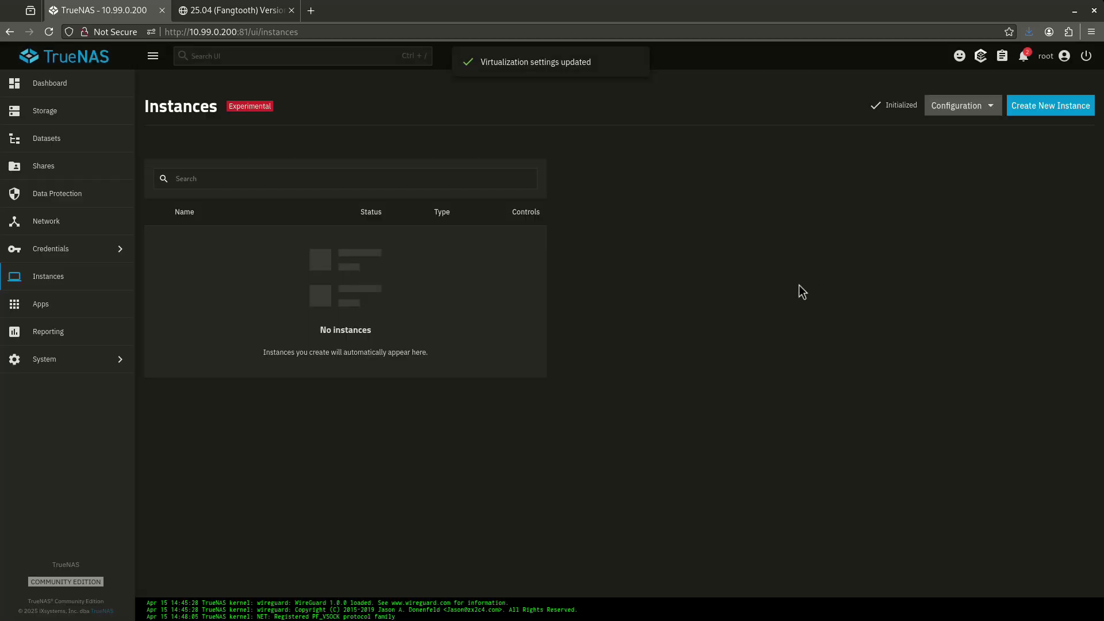
{"action": "left_click", "coordinate": [1057, 115]}
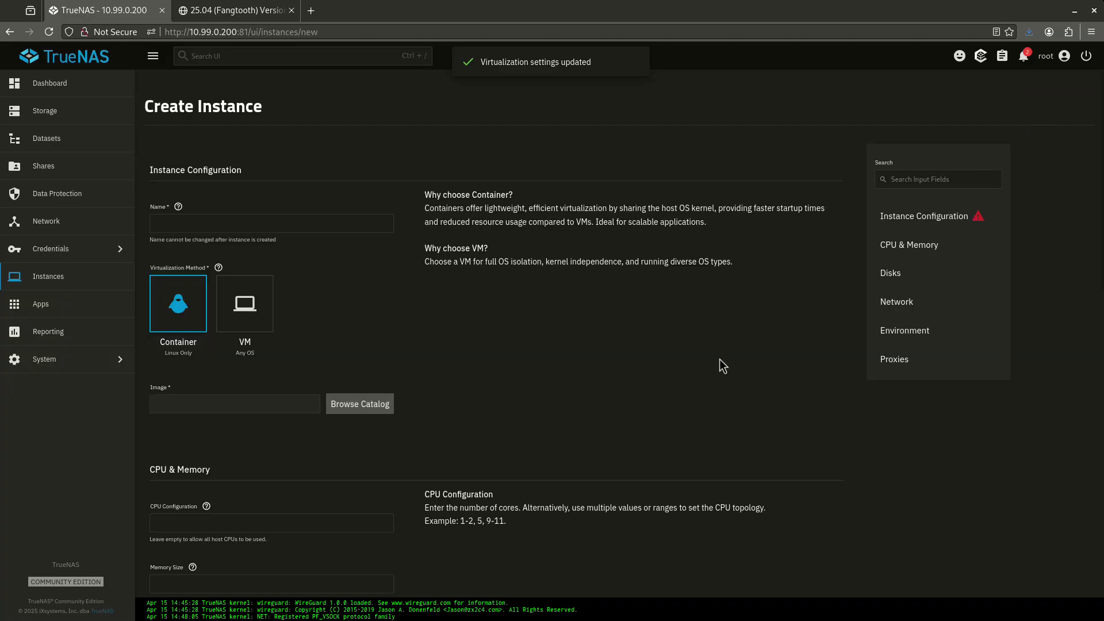
{"action": "left_click", "coordinate": [345, 408]}
Make the new instance a VM booting from an uploaded ISO, zvol or volume.
{"action": "scroll", "coordinate": [454, 343], "scroll_direction": "down", "scroll_amount": 20}
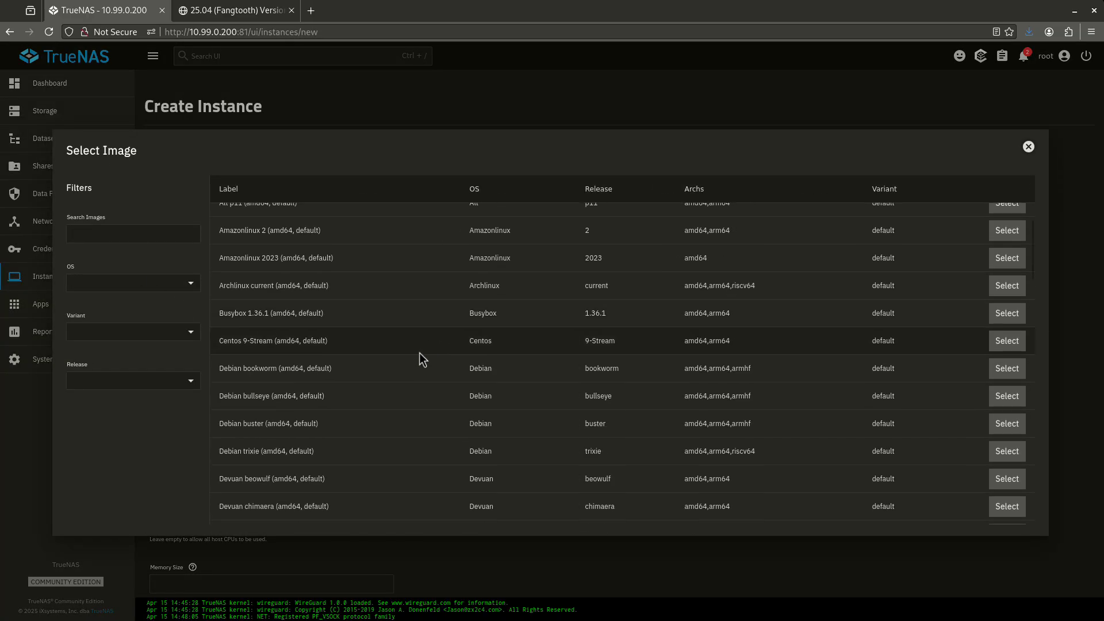
{"action": "left_click", "coordinate": [1028, 147]}
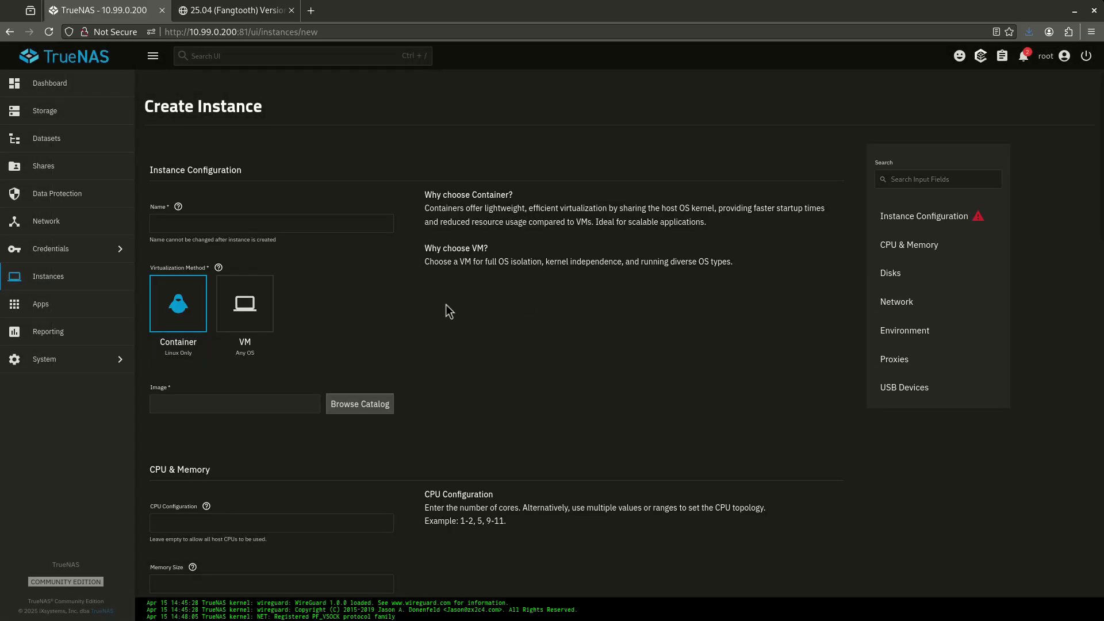
{"action": "left_click", "coordinate": [253, 305]}
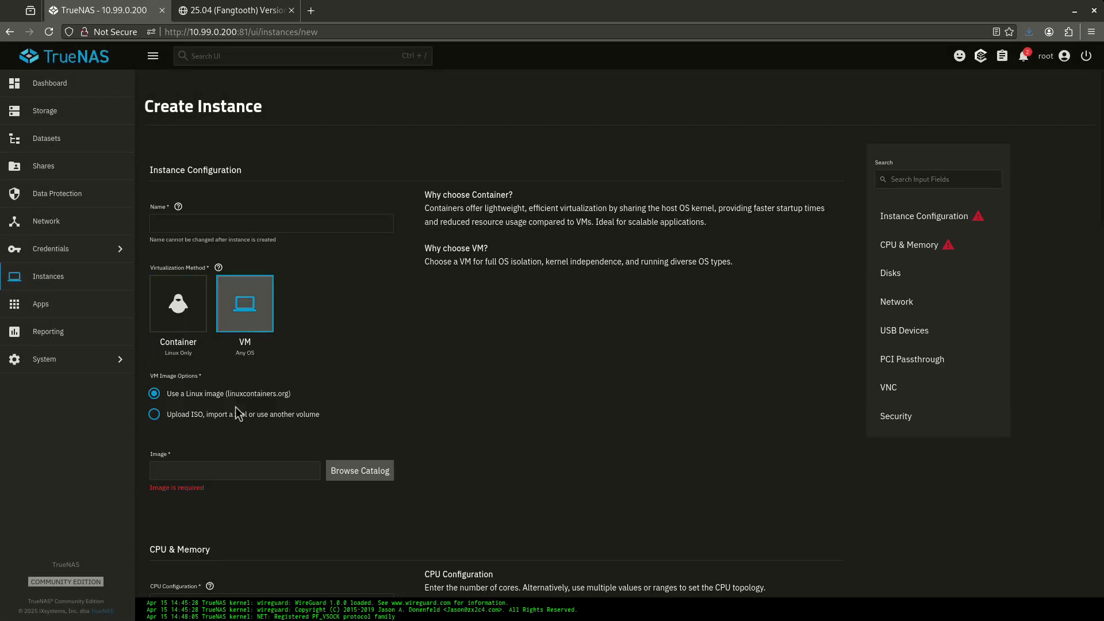
{"action": "left_click", "coordinate": [175, 420]}
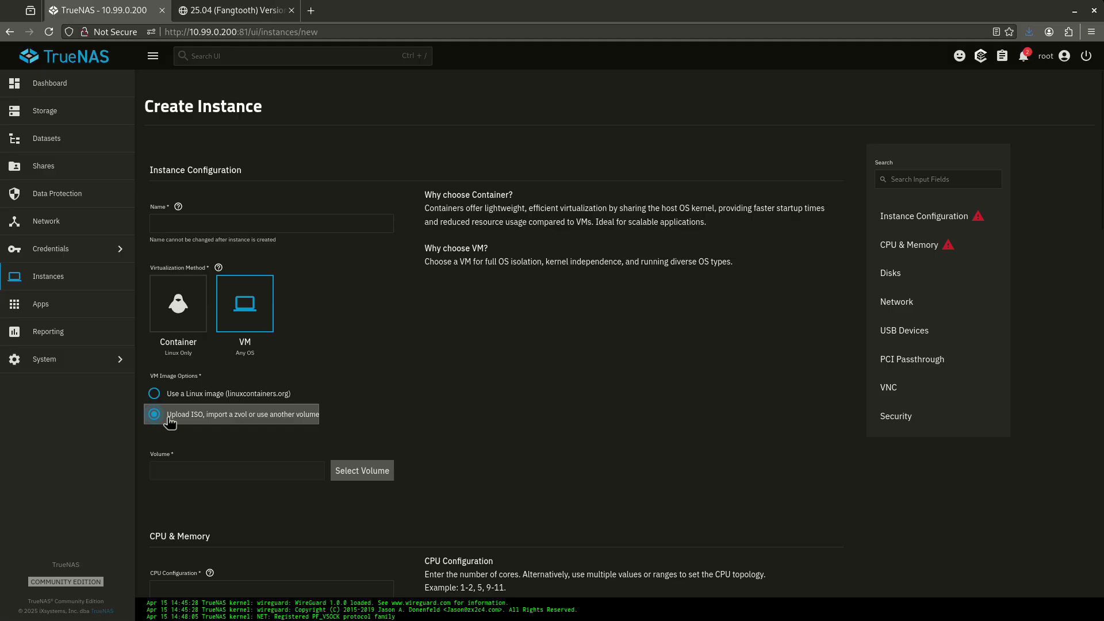
{"action": "left_click", "coordinate": [357, 475]}
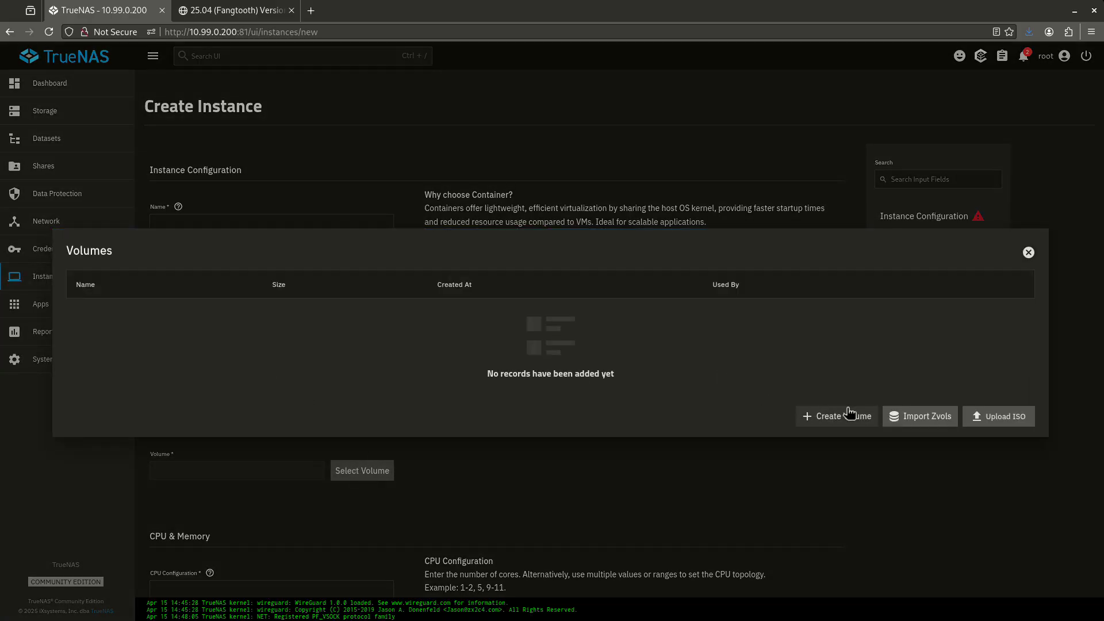
{"action": "left_click", "coordinate": [1029, 254]}
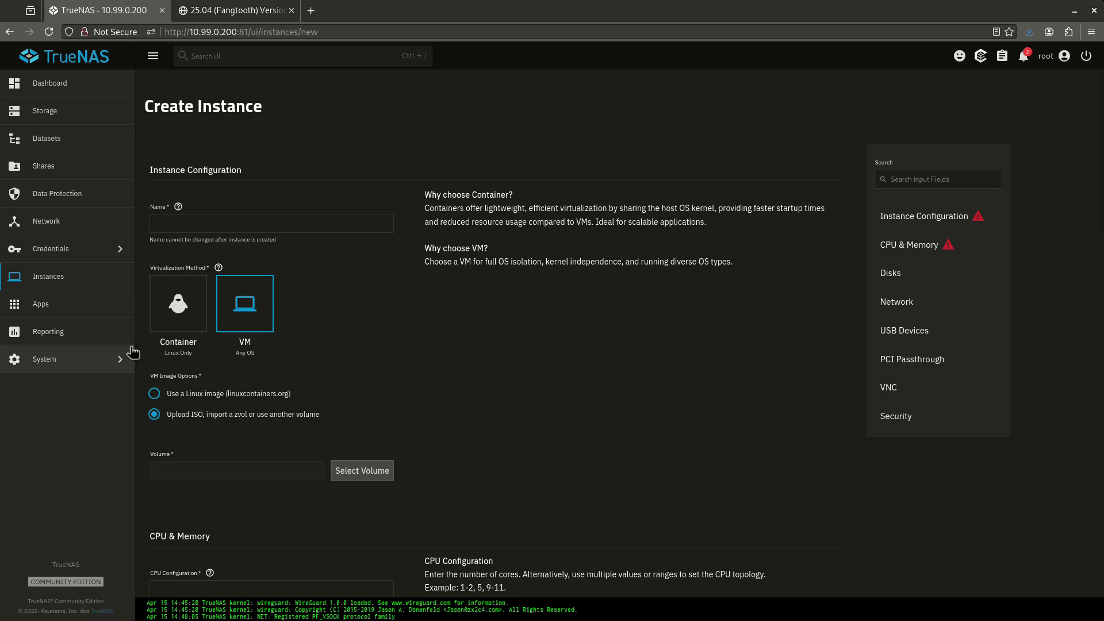
{"action": "left_click", "coordinate": [92, 354]}
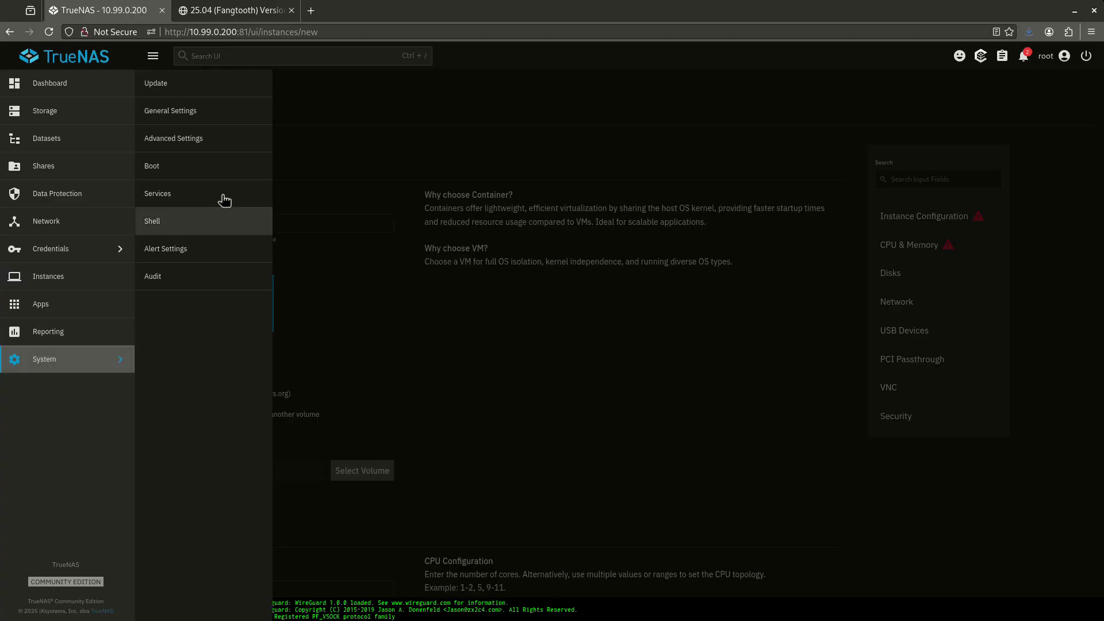
Open Boot Environments to confirm 25.04.0 is the active environment.
{"action": "left_click", "coordinate": [197, 166]}
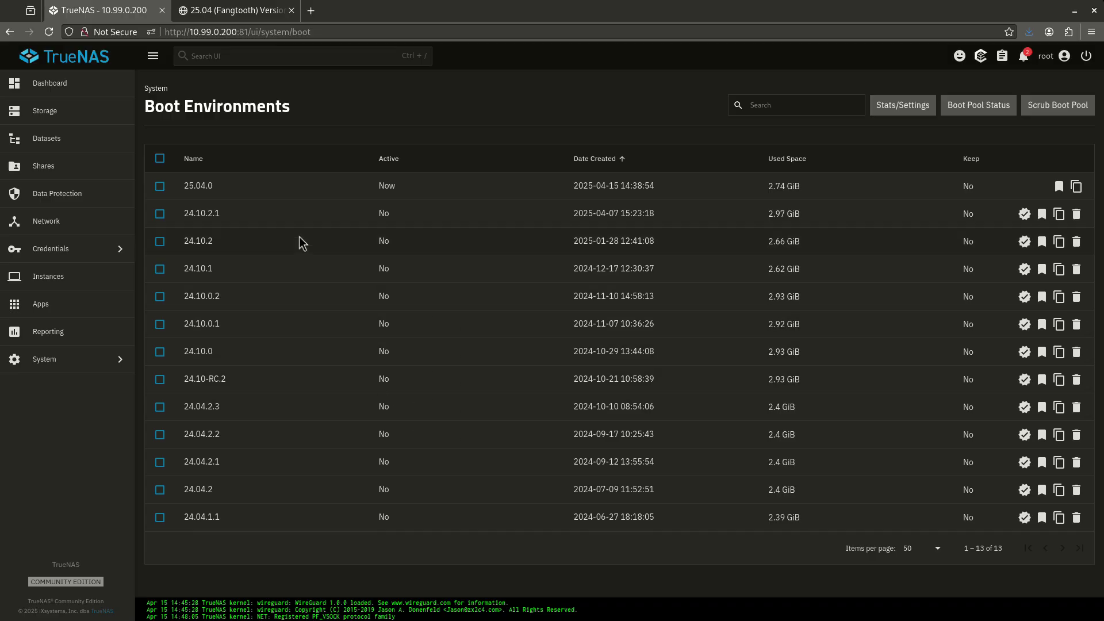
{"action": "left_click", "coordinate": [78, 361]}
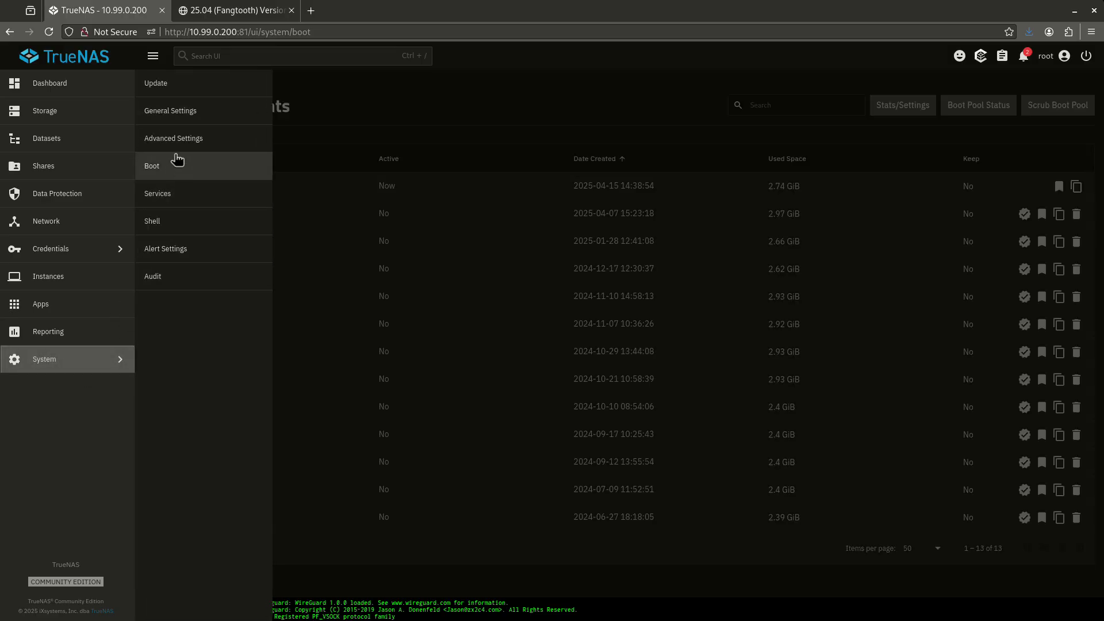
{"action": "left_click", "coordinate": [175, 167]}
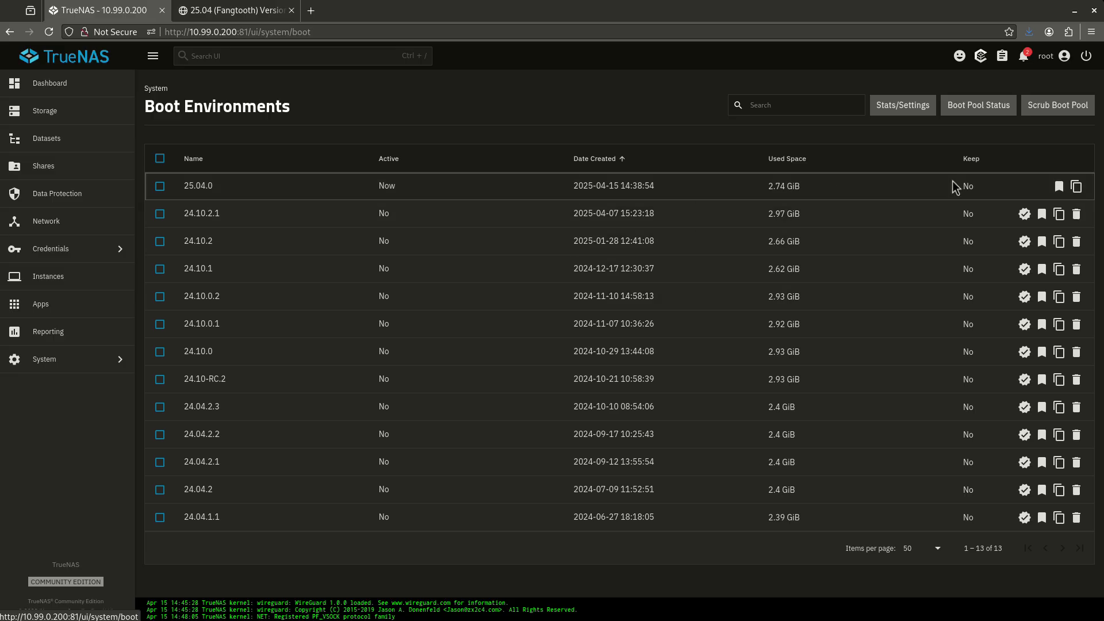
{"action": "left_click", "coordinate": [1025, 58]}
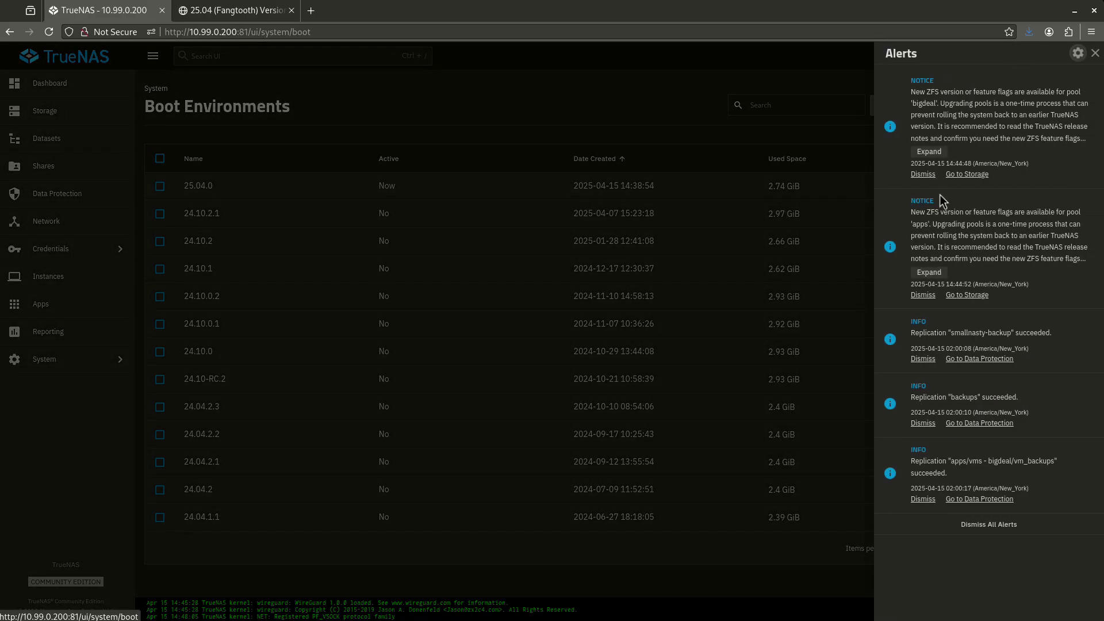
Dismiss the ZFS feature-flag alerts and view the apps and bigdeal pools on Storage Dashboard.
{"action": "left_click", "coordinate": [98, 153]}
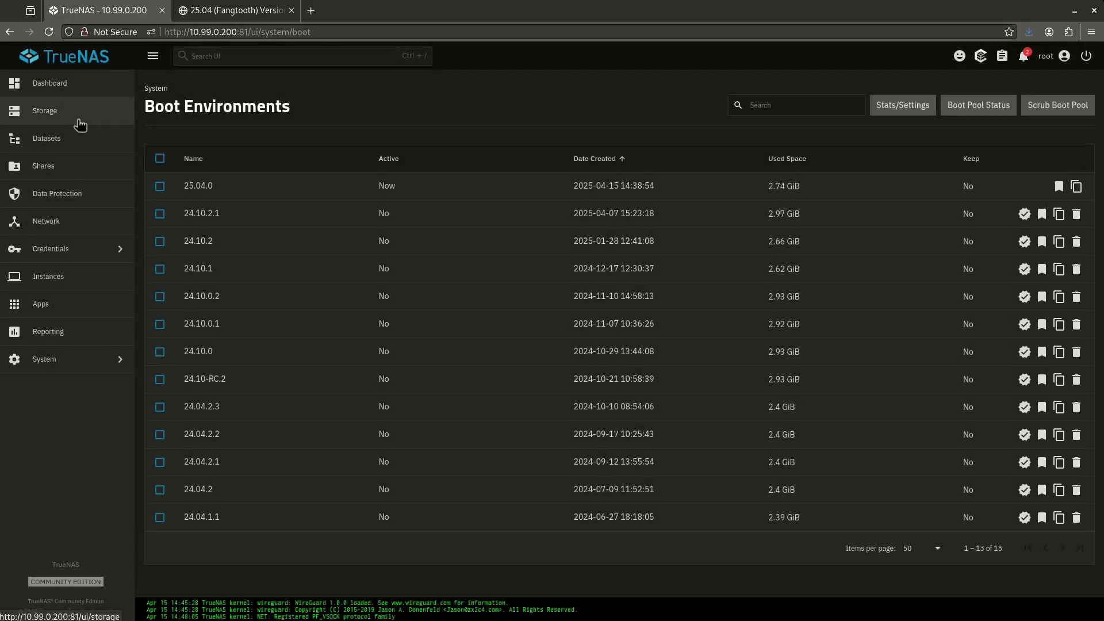
{"action": "left_click", "coordinate": [73, 114]}
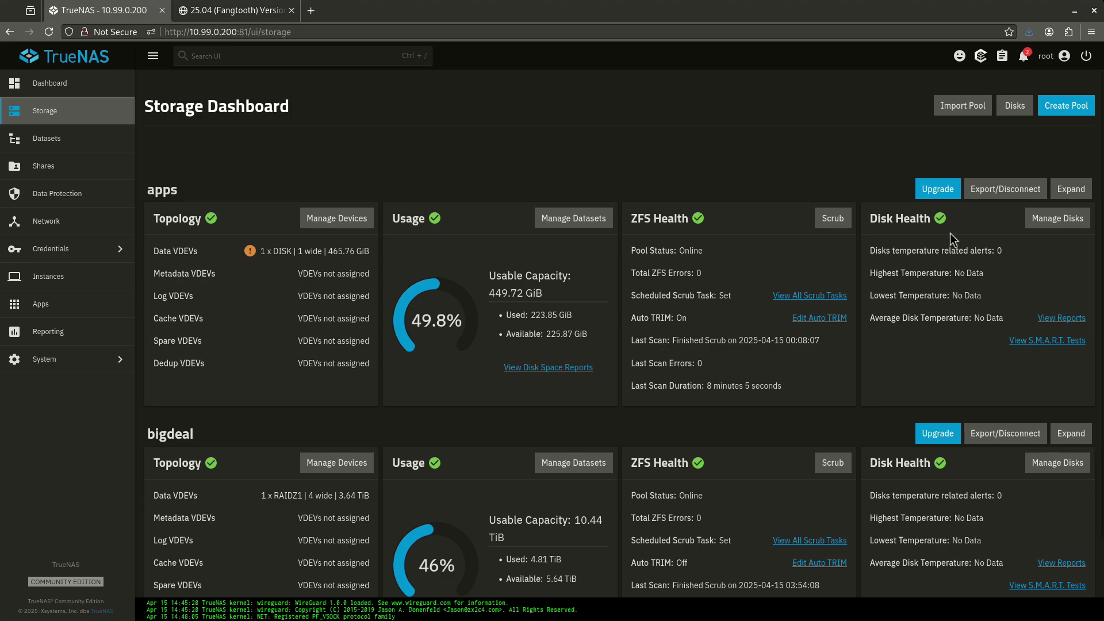
{"action": "left_click", "coordinate": [88, 358]}
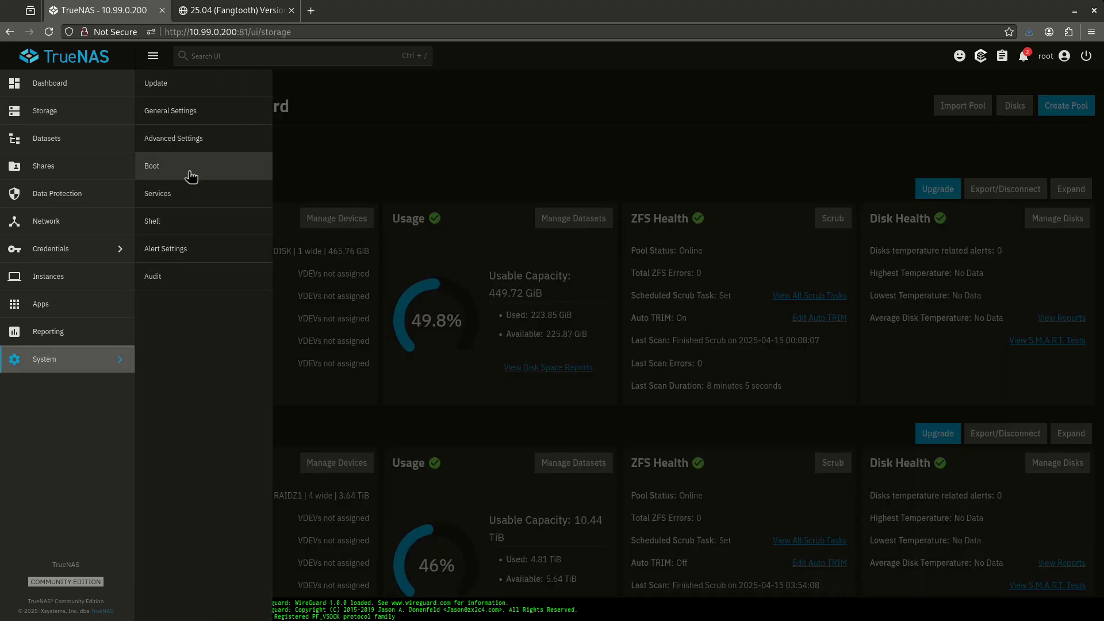
{"action": "left_click", "coordinate": [190, 173]}
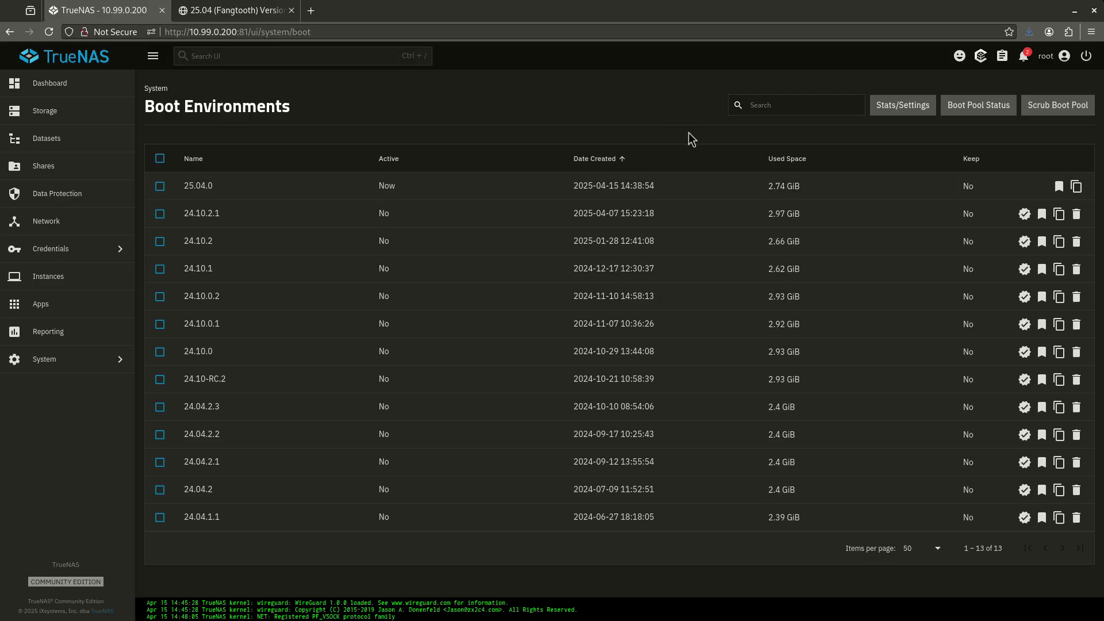
{"action": "left_click", "coordinate": [112, 116]}
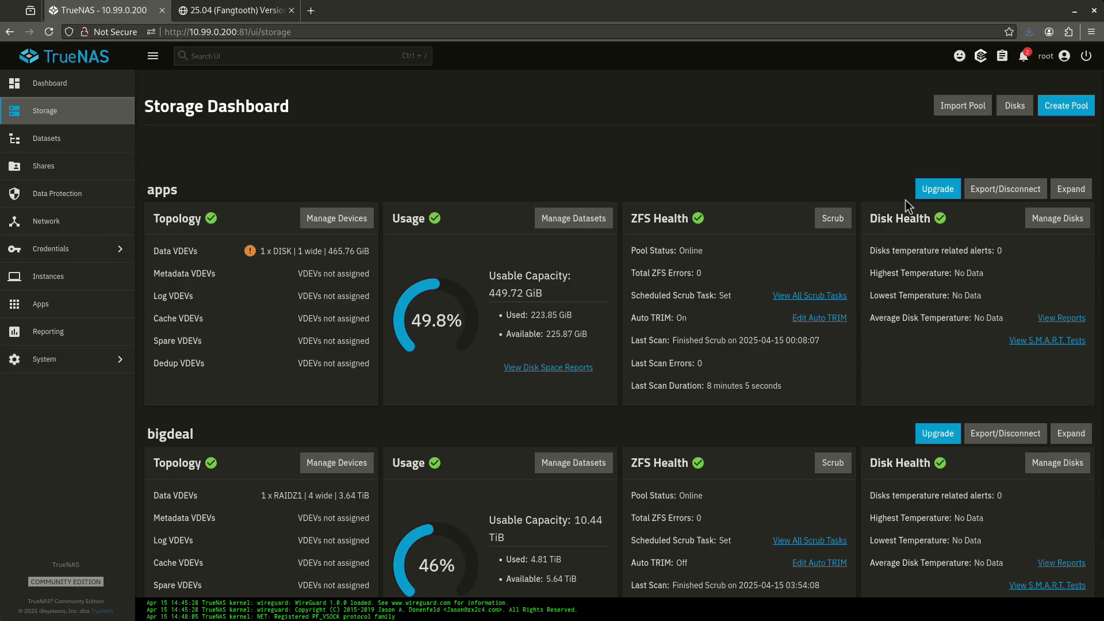
{"action": "left_click", "coordinate": [1023, 56]}
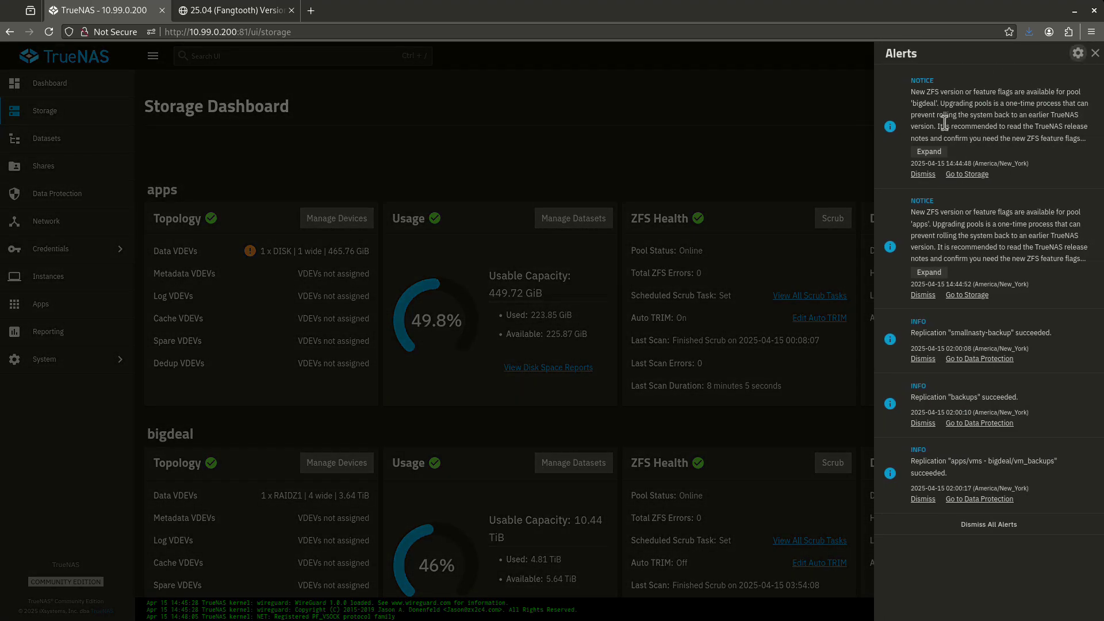
{"action": "double_click", "coordinate": [922, 80]}
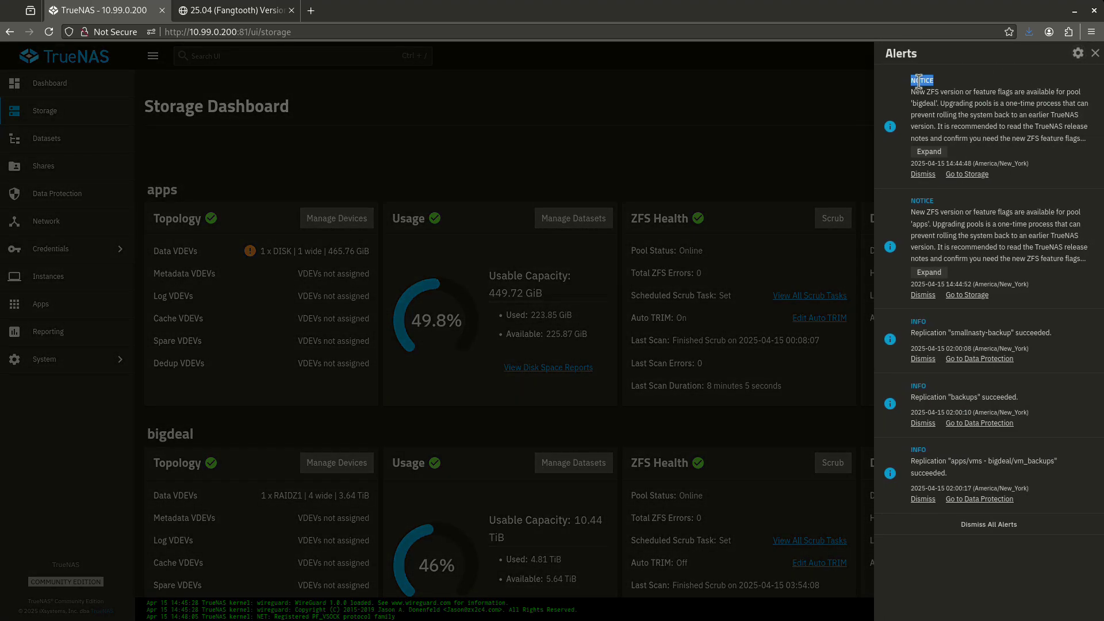
{"action": "left_click", "coordinate": [692, 143]}
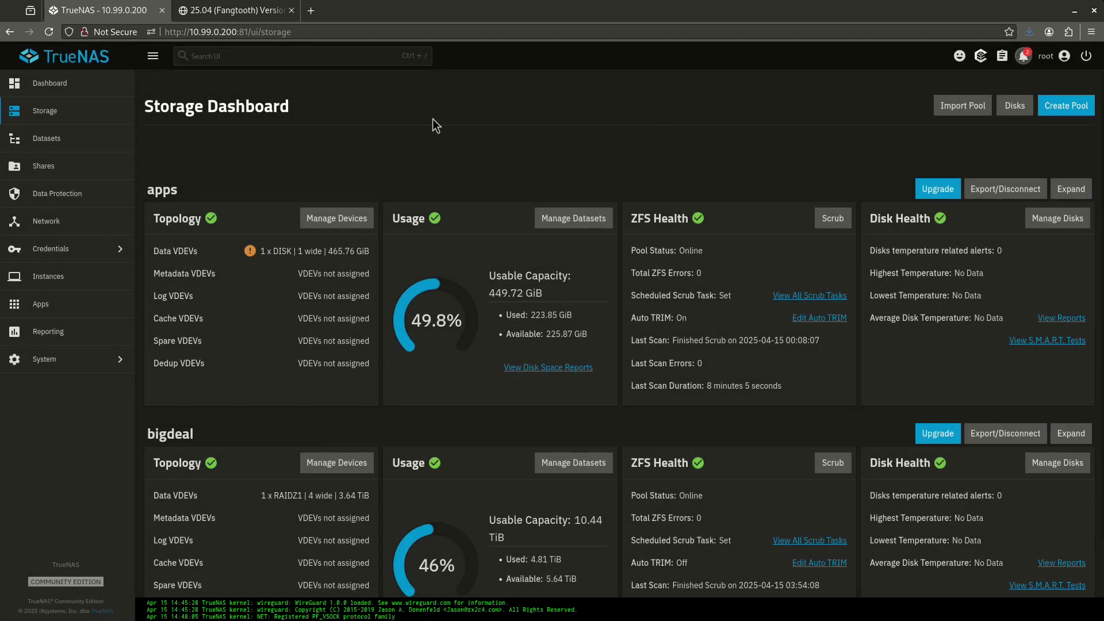
{"action": "left_click", "coordinate": [95, 87]}
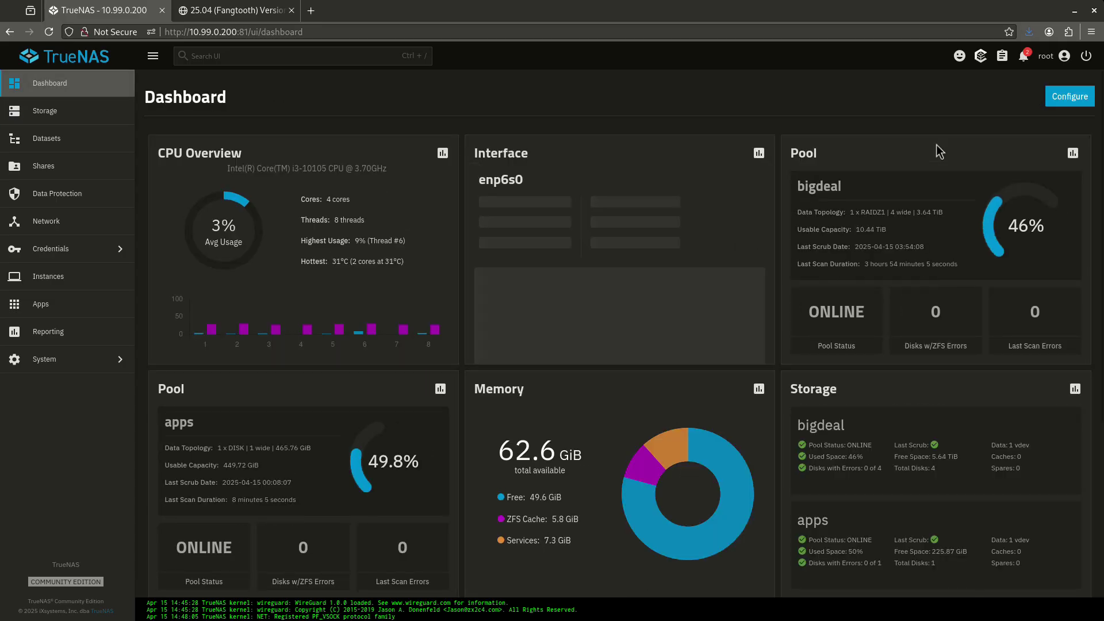
Add an Apps-category dashboard widget showing the tunnel application.
{"action": "scroll", "coordinate": [685, 210], "scroll_direction": "down", "scroll_amount": 3}
{"action": "scroll", "coordinate": [685, 213], "scroll_direction": "up", "scroll_amount": 3}
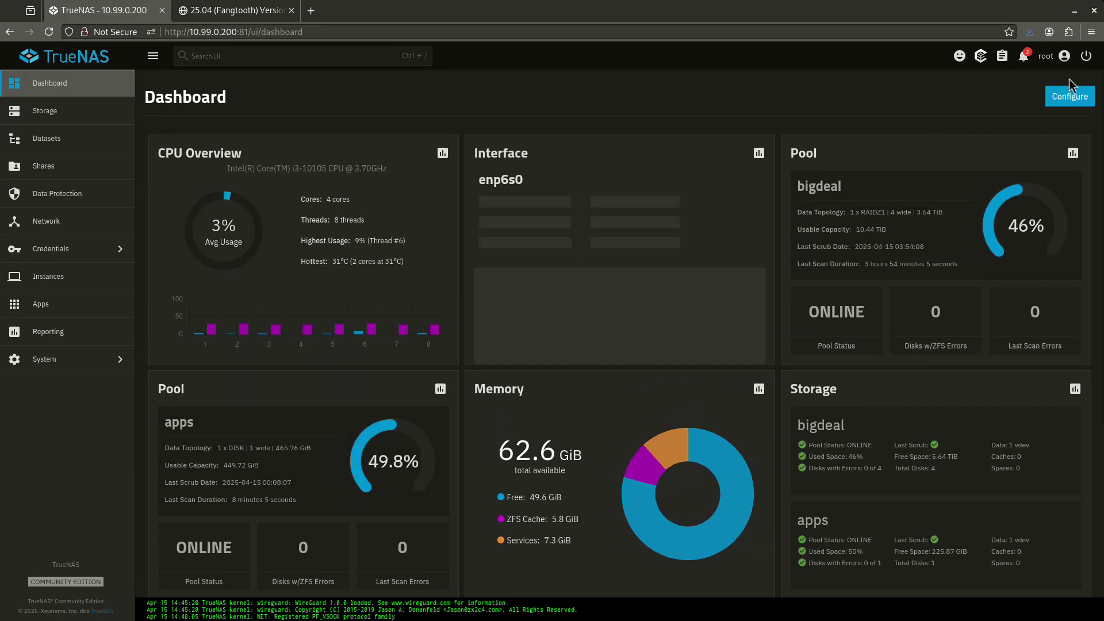
{"action": "left_click", "coordinate": [1051, 101]}
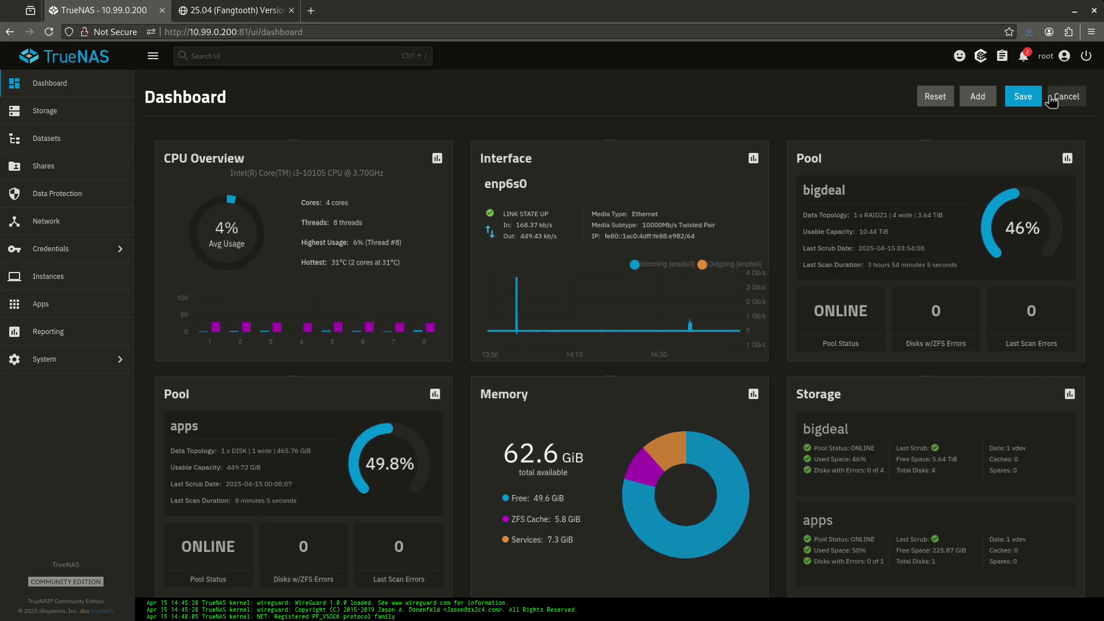
{"action": "left_click", "coordinate": [983, 104]}
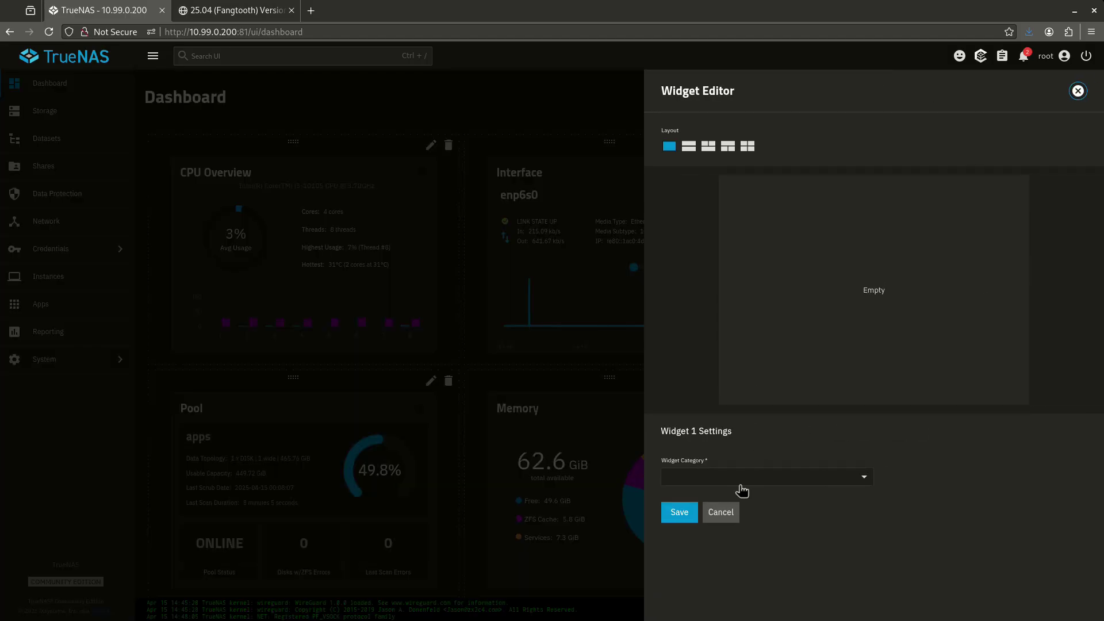
{"action": "left_click", "coordinate": [713, 483]}
{"action": "left_click", "coordinate": [693, 262]}
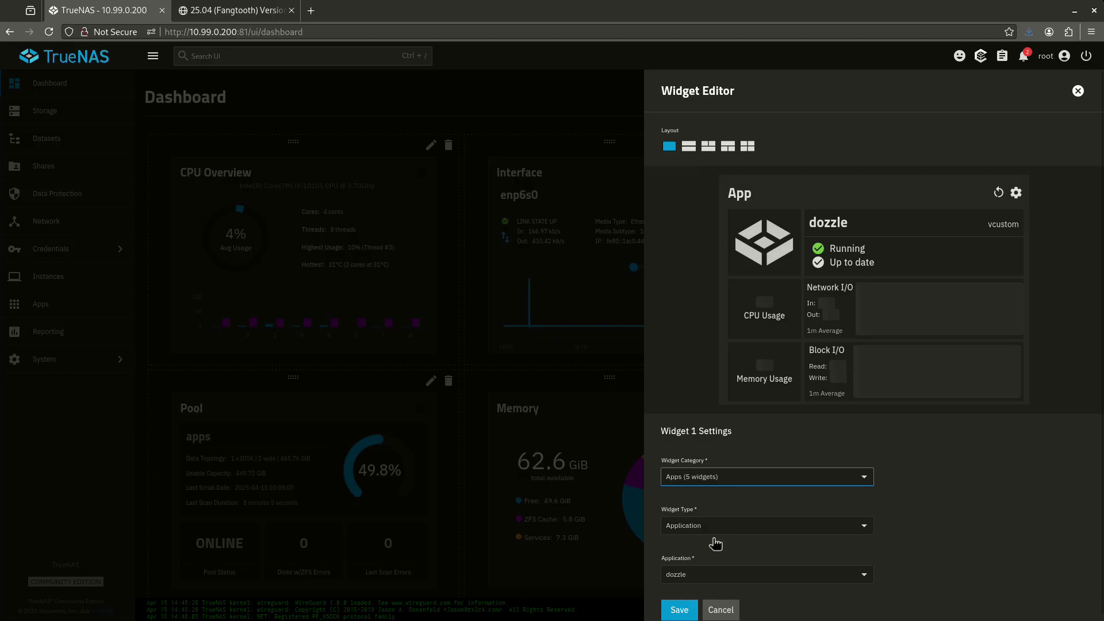
{"action": "left_click", "coordinate": [723, 571]}
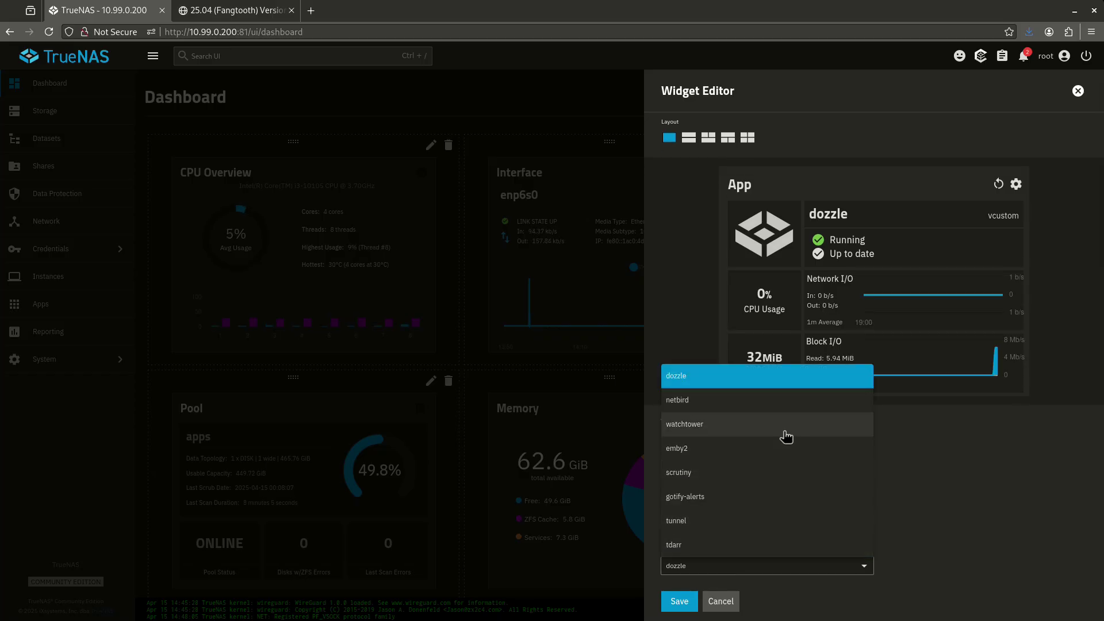
{"action": "left_click", "coordinate": [718, 521]}
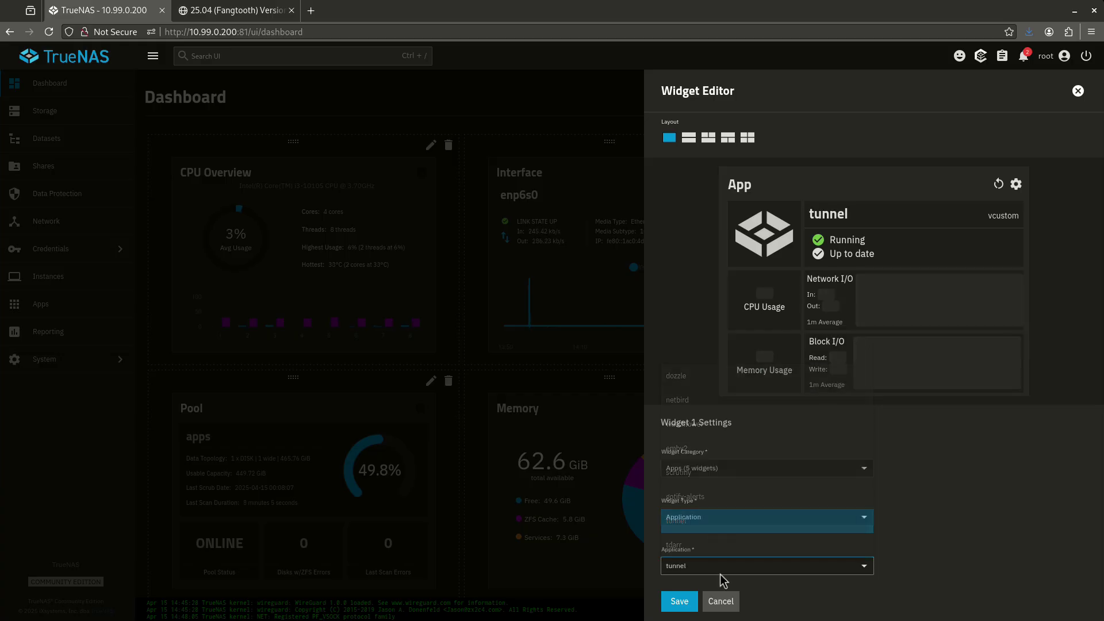
{"action": "left_click", "coordinate": [678, 601]}
Save the updated dashboard layout.
{"action": "scroll", "coordinate": [748, 345], "scroll_direction": "down", "scroll_amount": 2}
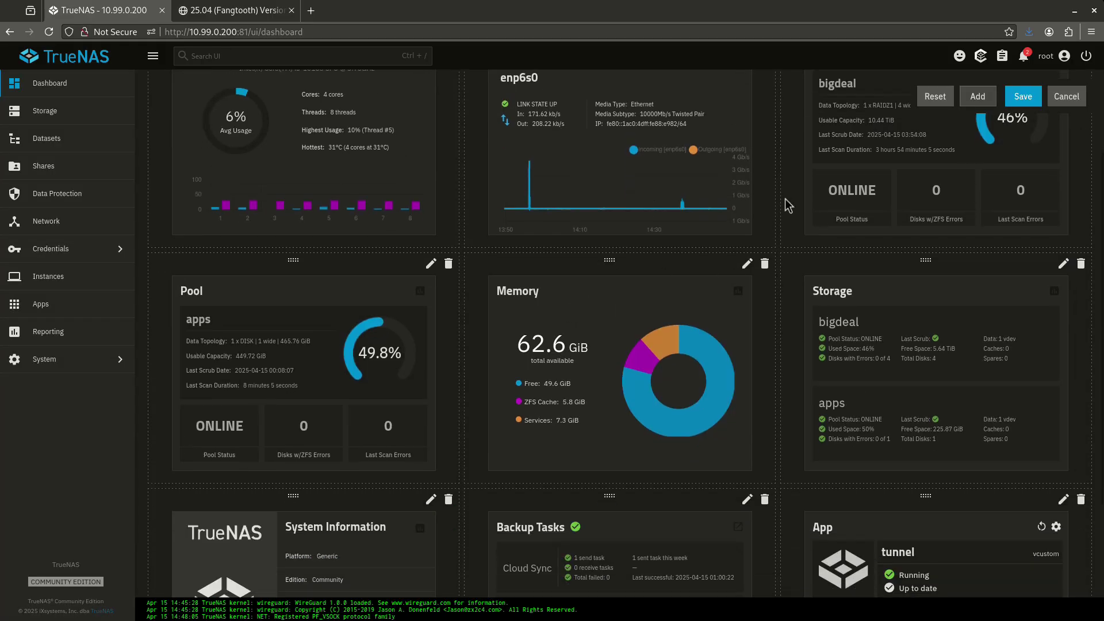
{"action": "left_click", "coordinate": [1023, 96]}
{"action": "scroll", "coordinate": [545, 276], "scroll_direction": "down", "scroll_amount": 3}
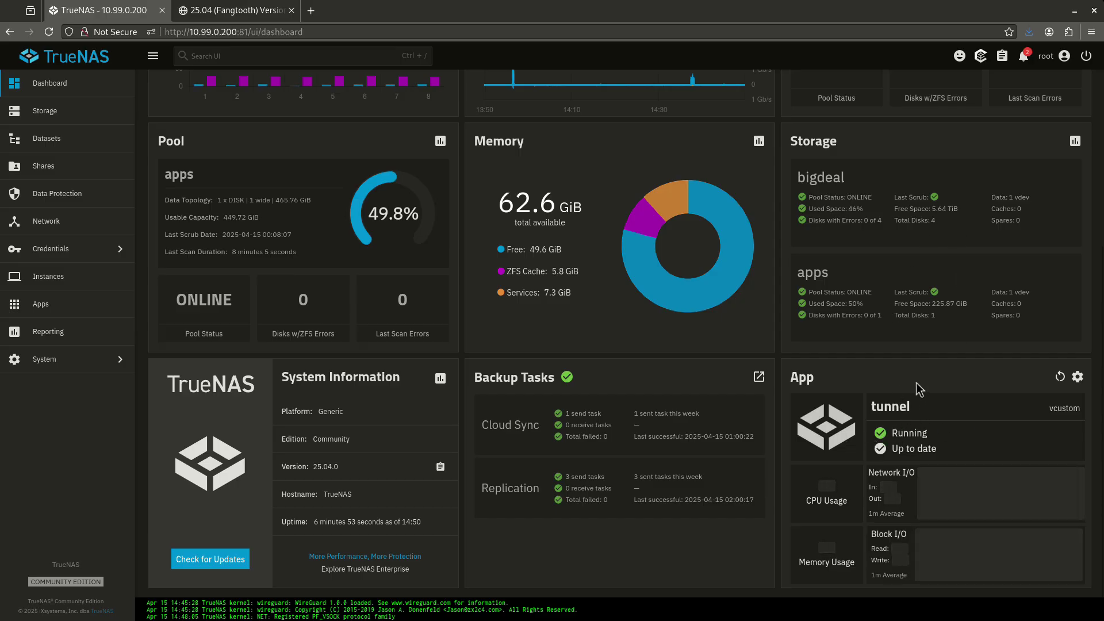
Review the installed applications list and the app details behind the dashboard's App widget.
{"action": "left_click", "coordinate": [73, 307]}
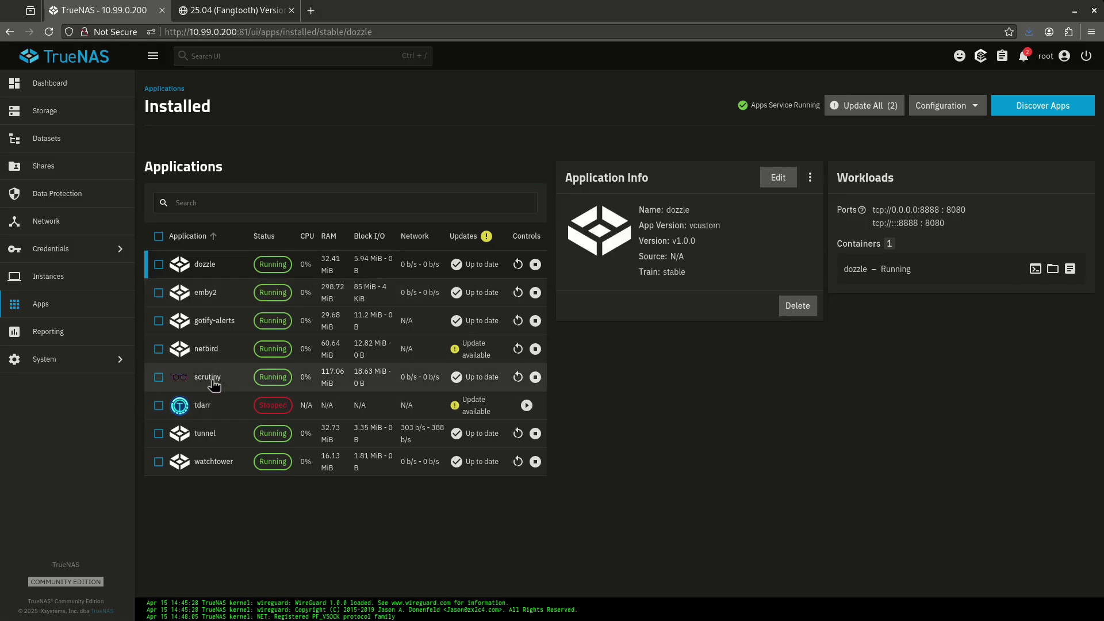
{"action": "left_click", "coordinate": [63, 307]}
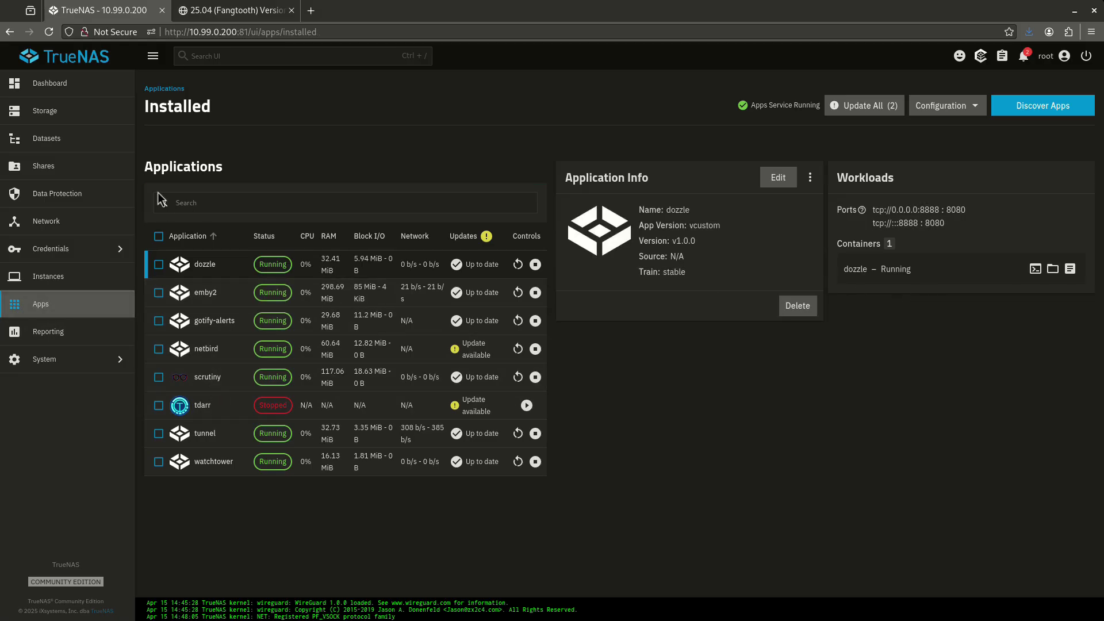
{"action": "left_click", "coordinate": [86, 84]}
{"action": "scroll", "coordinate": [948, 438], "scroll_direction": "down", "scroll_amount": 5}
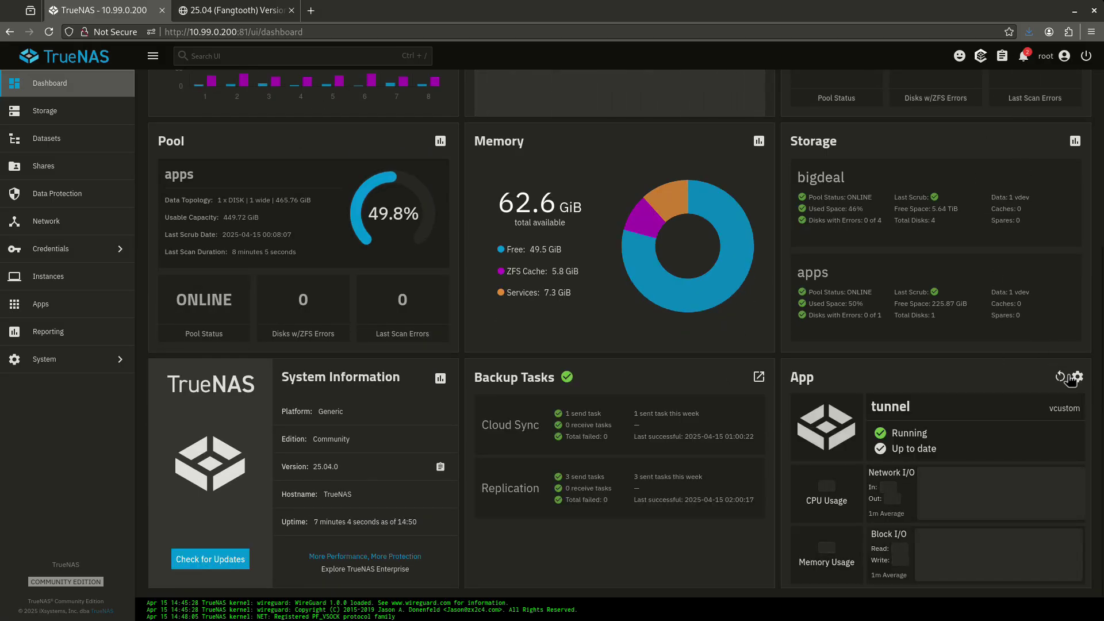
{"action": "left_click", "coordinate": [1076, 378]}
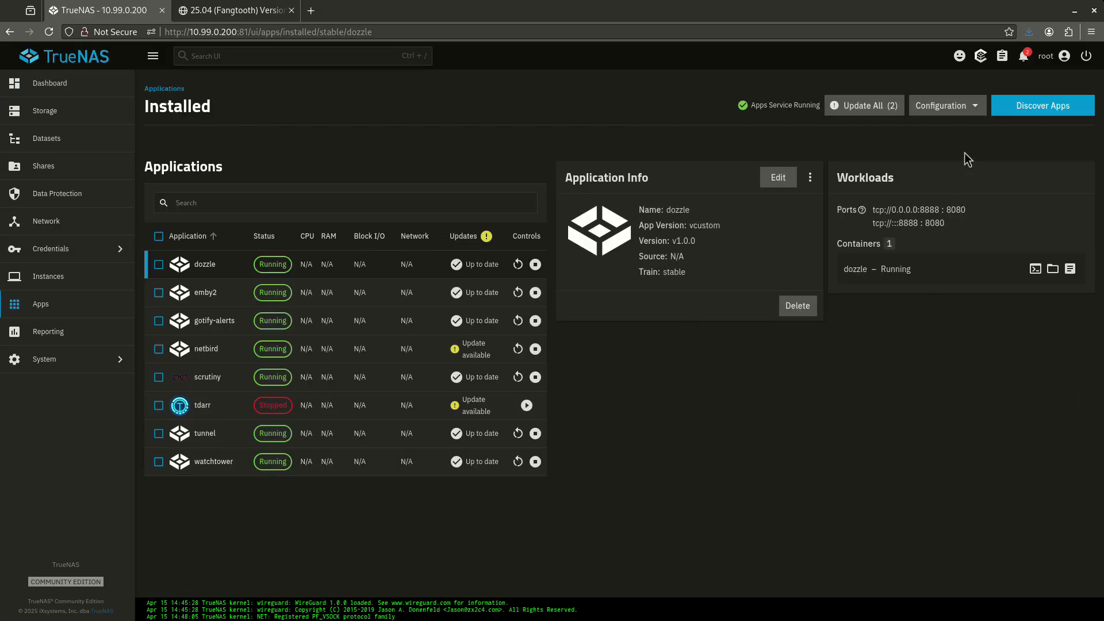
{"action": "left_click", "coordinate": [9, 84]}
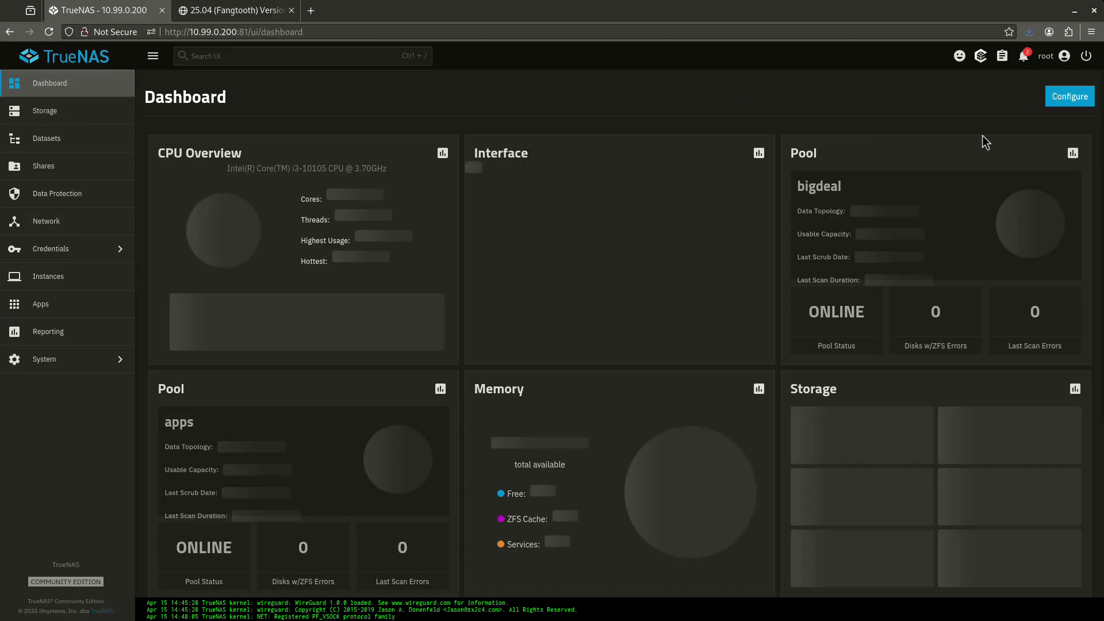
Switch the dashboard's App widget from tunnel to scrutiny and save the dashboard layout.
{"action": "left_click", "coordinate": [1069, 96]}
{"action": "scroll", "coordinate": [954, 406], "scroll_direction": "down", "scroll_amount": 5}
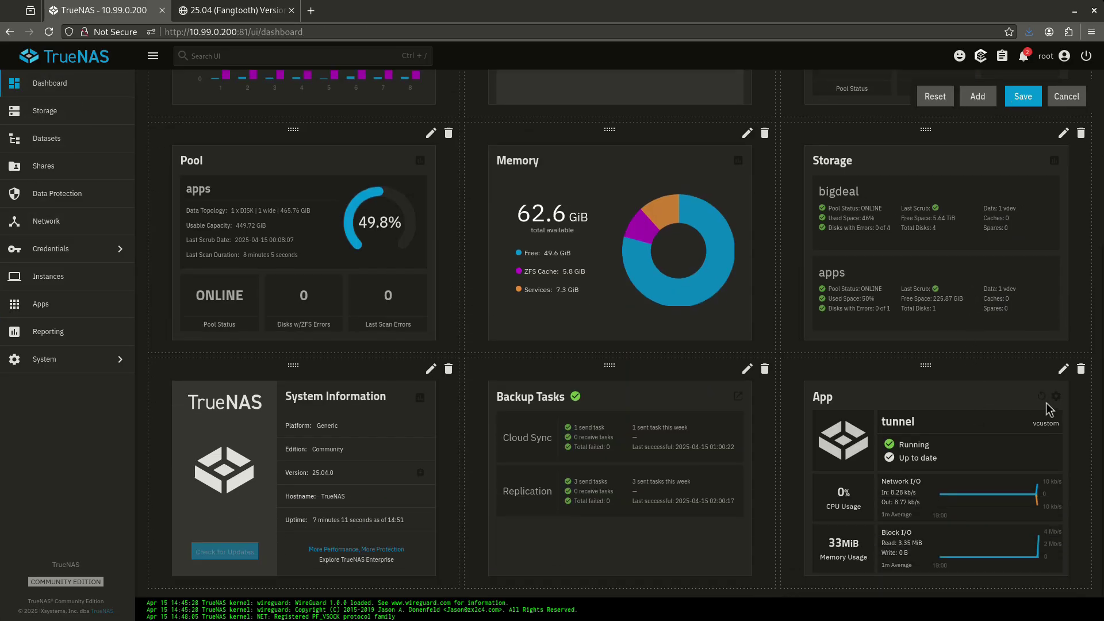
{"action": "left_click", "coordinate": [1064, 369]}
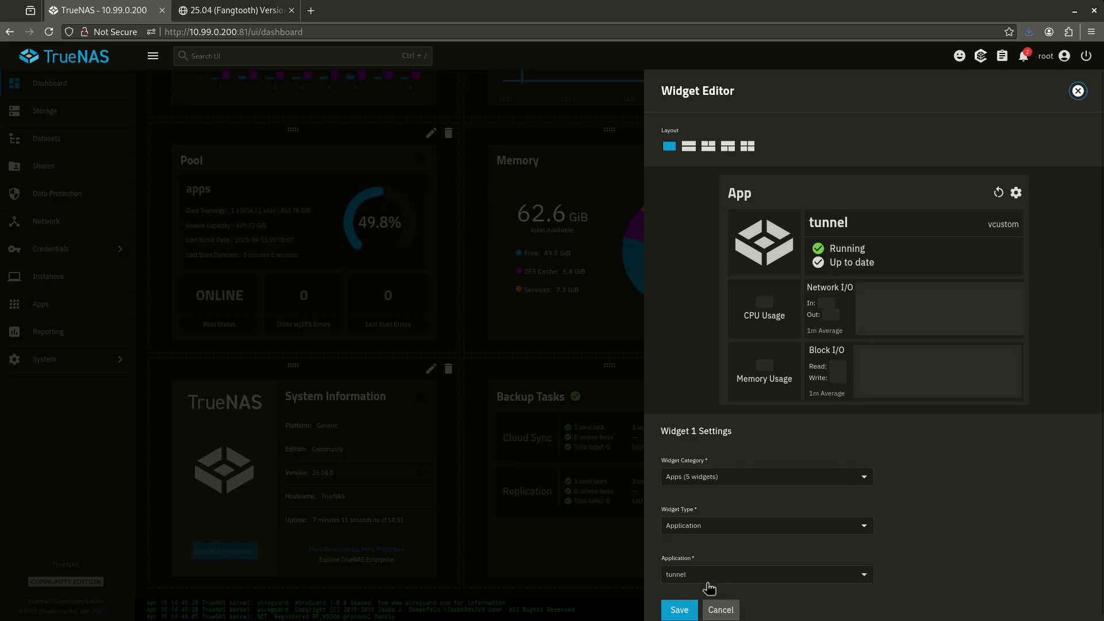
{"action": "left_click", "coordinate": [709, 578]}
{"action": "left_click", "coordinate": [697, 414]}
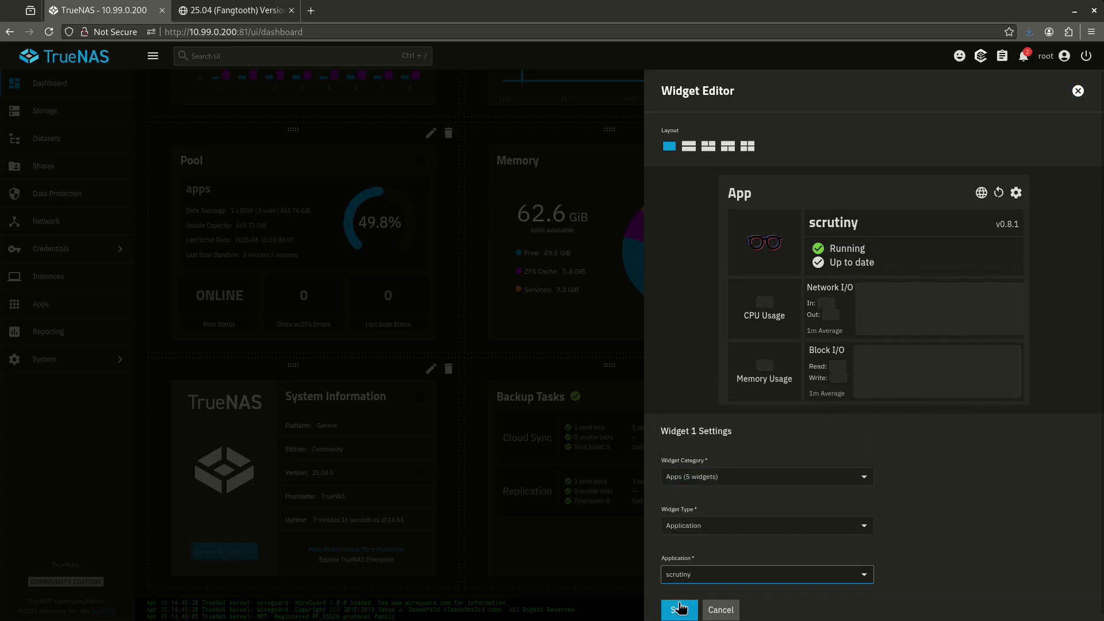
{"action": "left_click", "coordinate": [680, 608]}
{"action": "left_click", "coordinate": [1022, 95]}
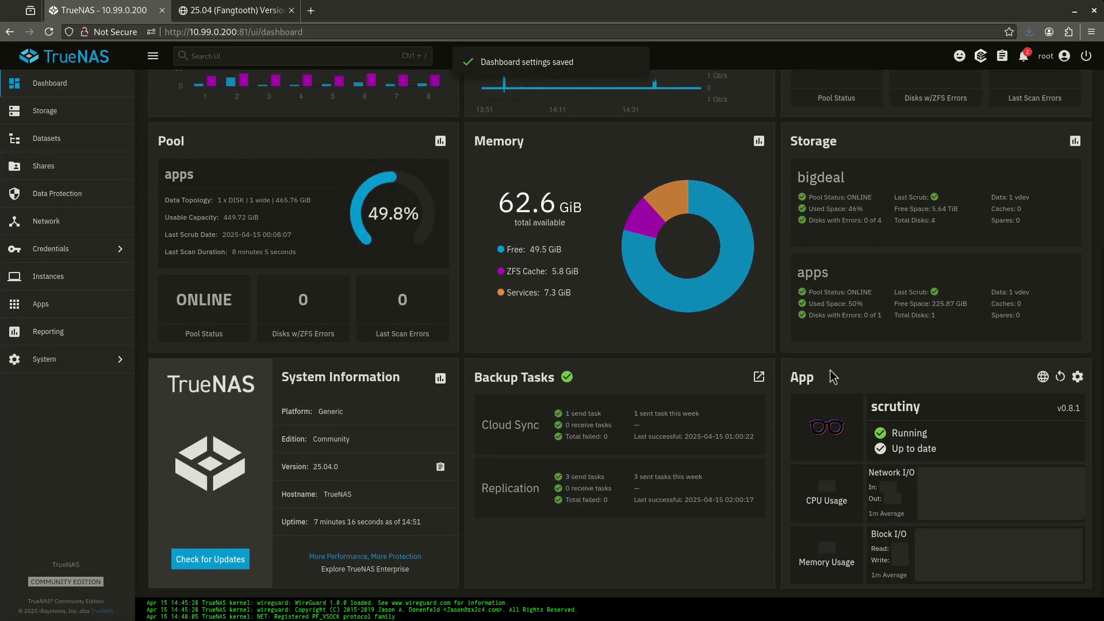
Check the storage overview, return to the dashboard, then bring up the 25.04 Fangtooth version notes.
{"action": "left_click", "coordinate": [45, 110]}
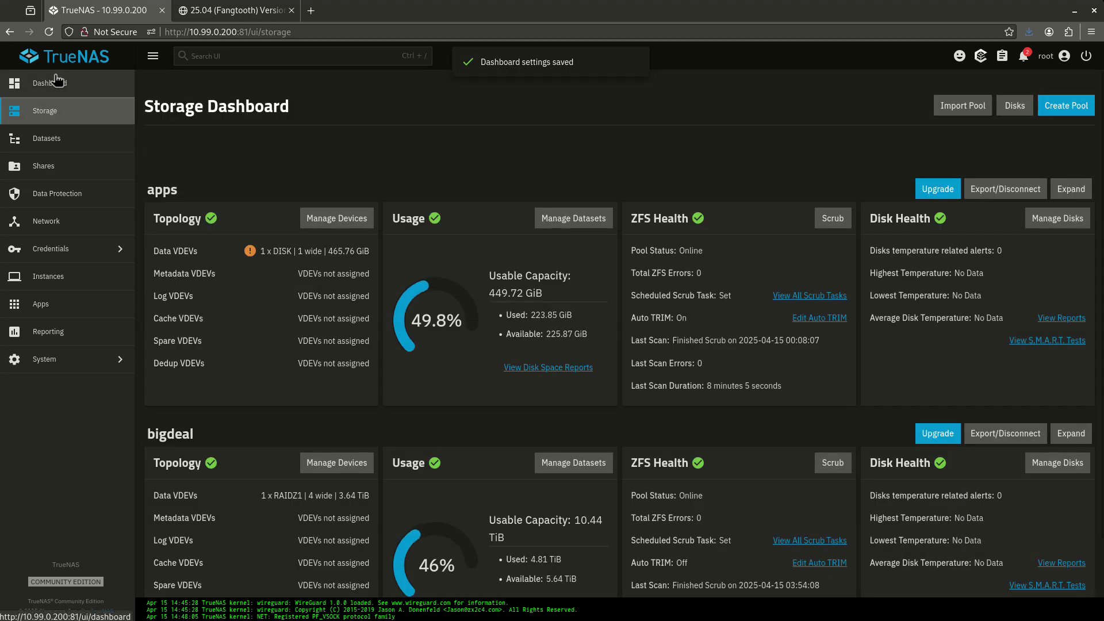
{"action": "left_click", "coordinate": [55, 80]}
{"action": "scroll", "coordinate": [827, 410], "scroll_direction": "down", "scroll_amount": 4}
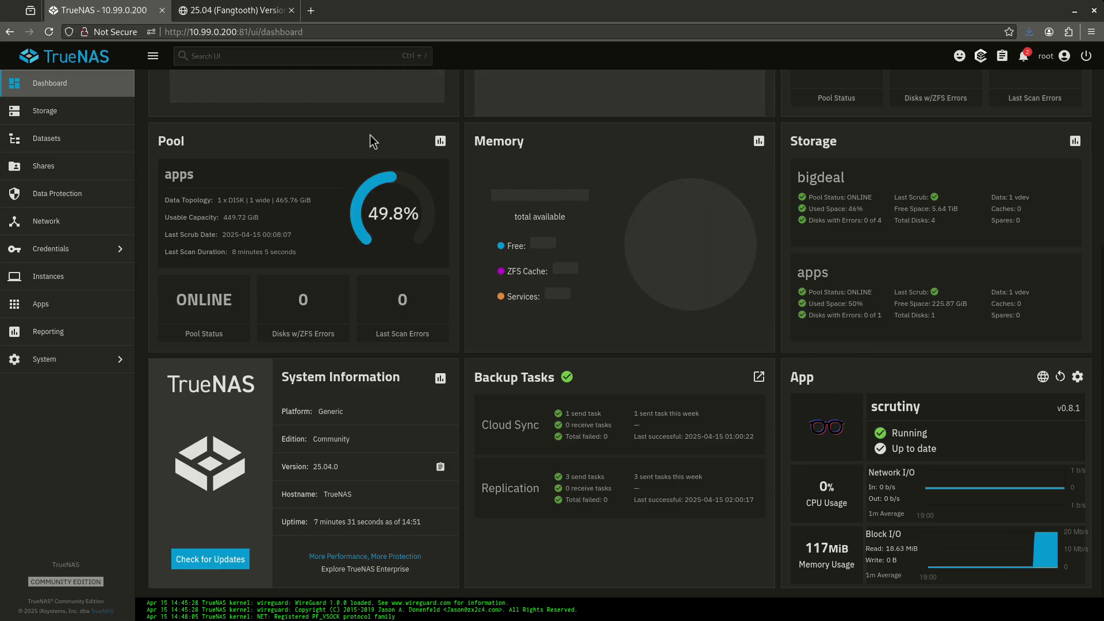
{"action": "left_click", "coordinate": [223, 15]}
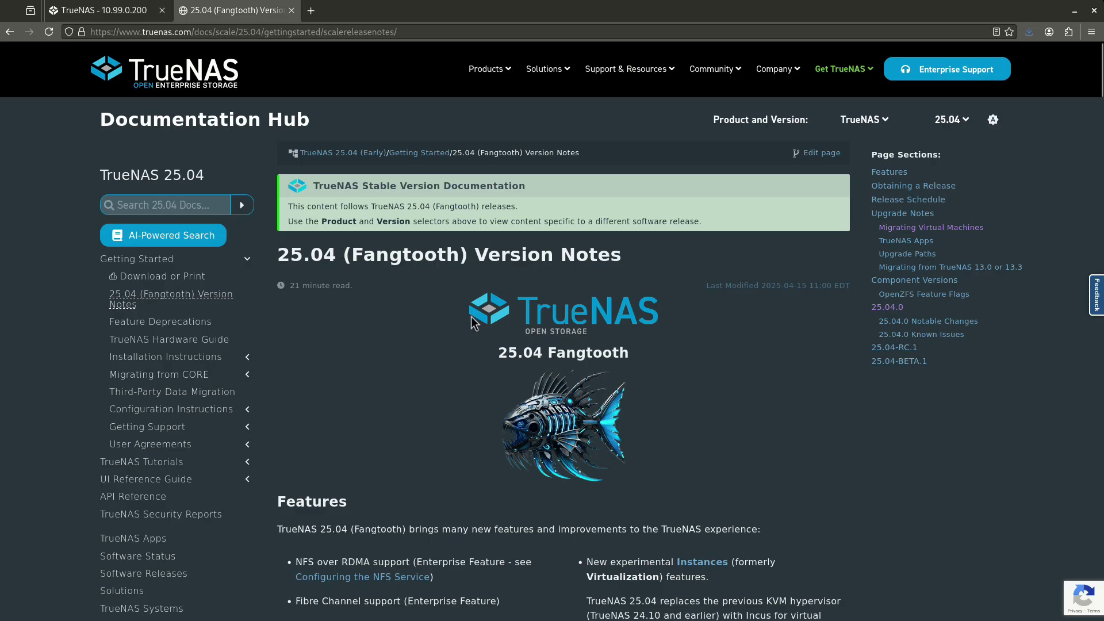
Read the 25.04 Features, noting ZFS Fast Deduplication and User-linked API Keys, down to Upgrade Notes.
{"action": "scroll", "coordinate": [634, 391], "scroll_direction": "down", "scroll_amount": 5}
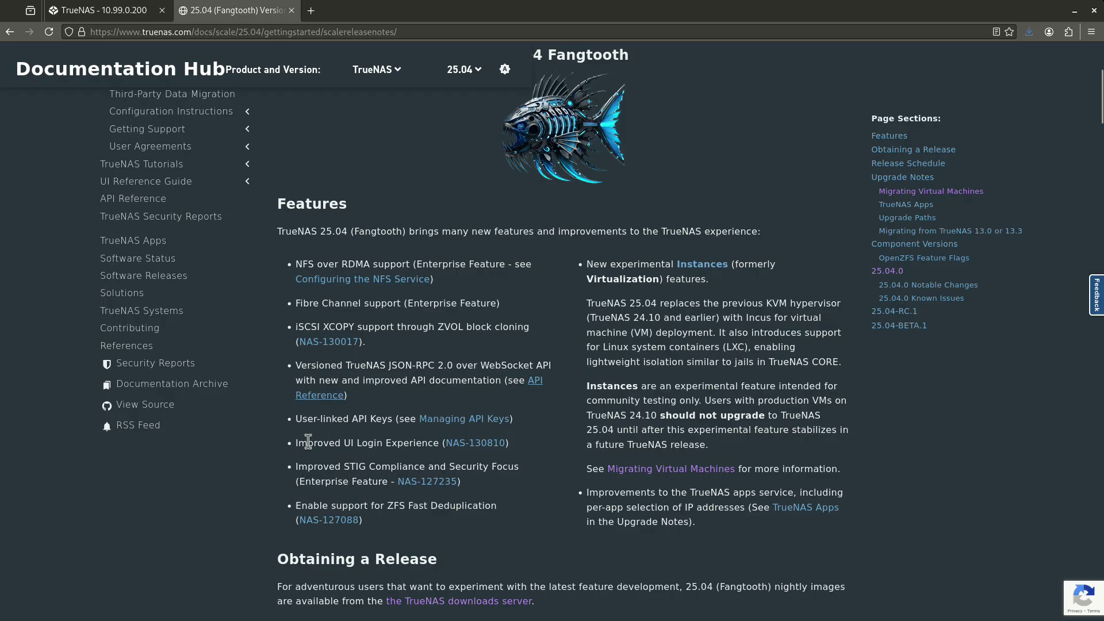
{"action": "left_click_drag", "start_coordinate": [364, 506], "coordinate": [445, 506]}
{"action": "left_click", "coordinate": [471, 508]}
{"action": "left_click_drag", "start_coordinate": [296, 418], "coordinate": [392, 420]}
{"action": "left_click", "coordinate": [390, 420]}
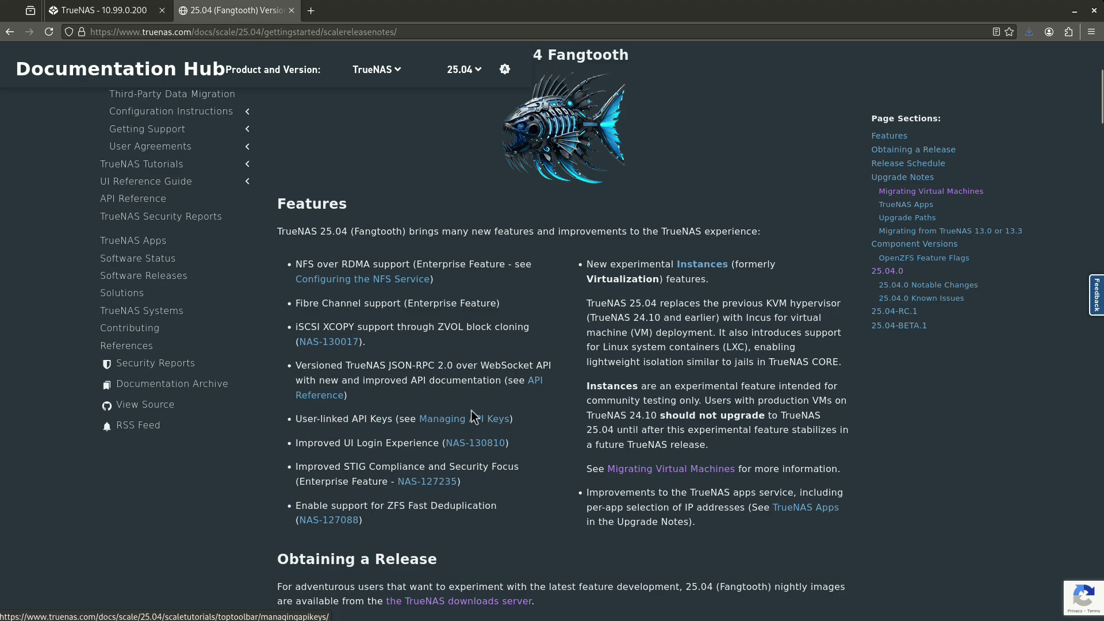
{"action": "scroll", "coordinate": [452, 415], "scroll_direction": "down", "scroll_amount": 3}
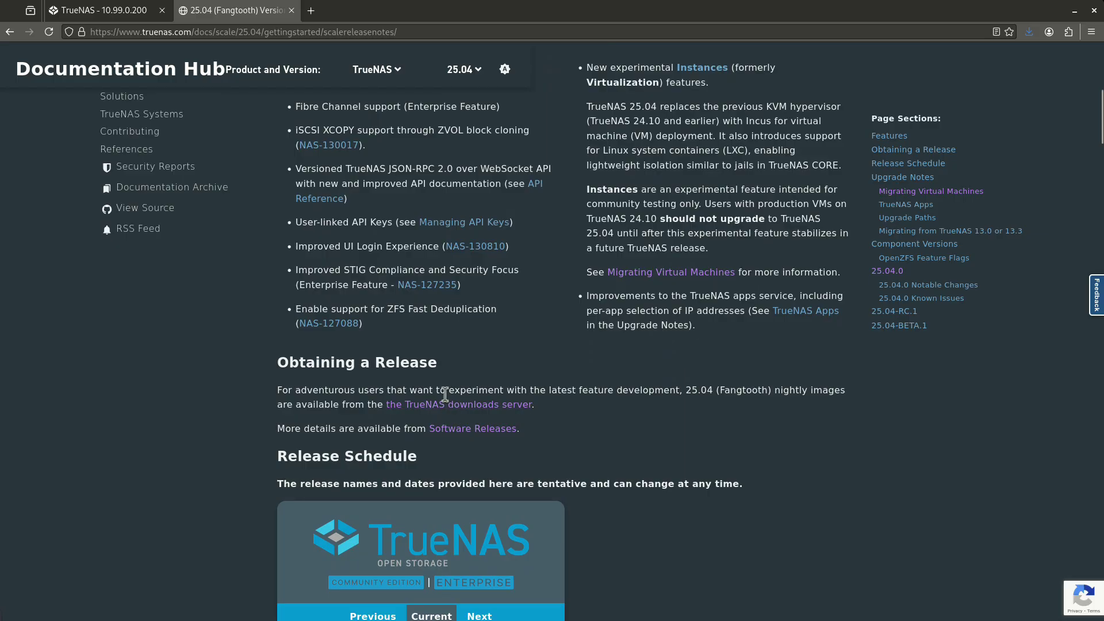
{"action": "scroll", "coordinate": [445, 394], "scroll_direction": "up", "scroll_amount": 2}
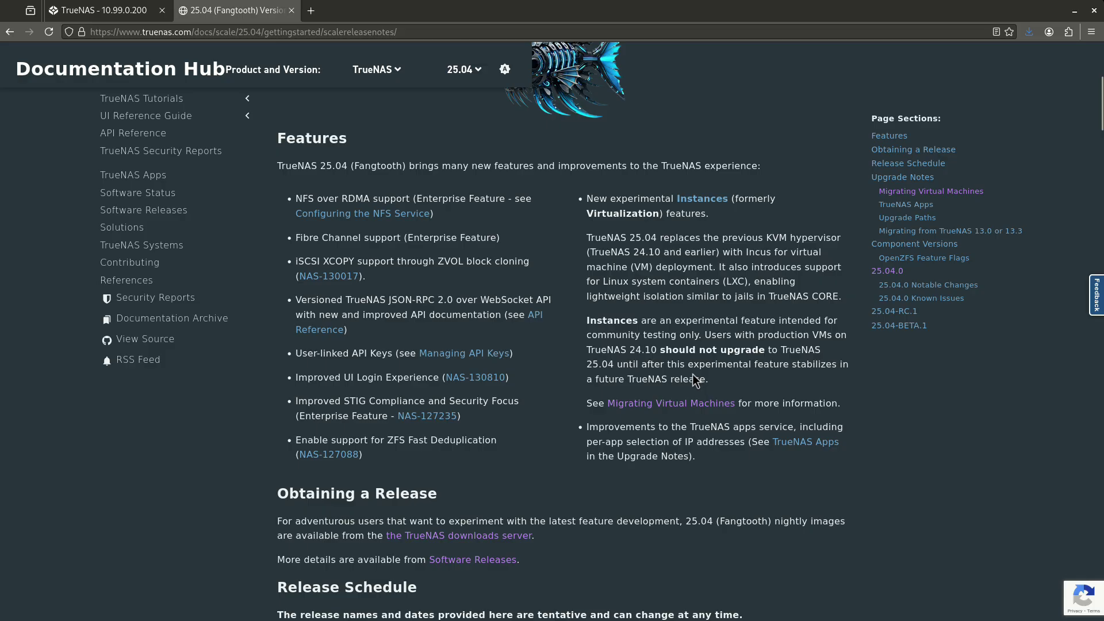
{"action": "scroll", "coordinate": [694, 380], "scroll_direction": "down", "scroll_amount": 10}
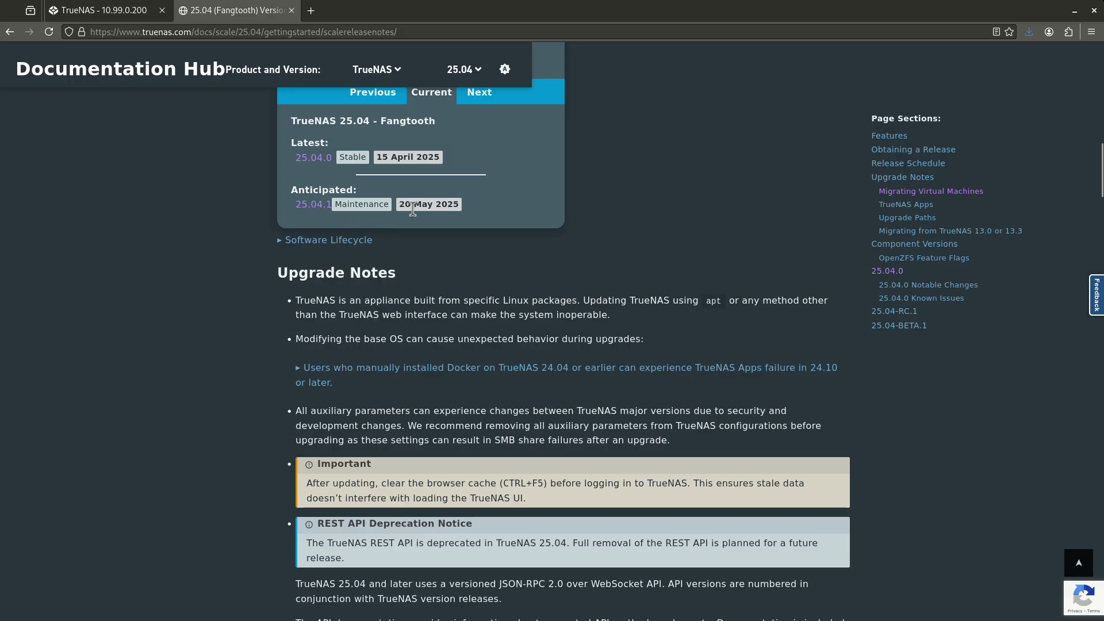
Scroll down the release notes and expand the VM Manual Migration Instructions.
{"action": "scroll", "coordinate": [432, 244], "scroll_direction": "down", "scroll_amount": 5}
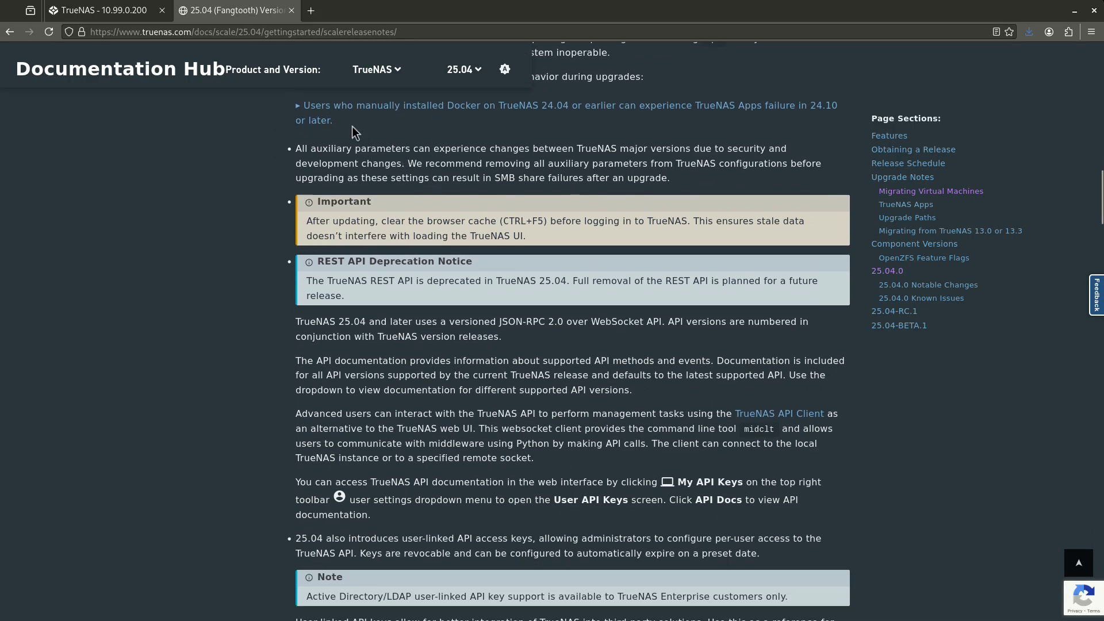
{"action": "scroll", "coordinate": [358, 258], "scroll_direction": "down", "scroll_amount": 8}
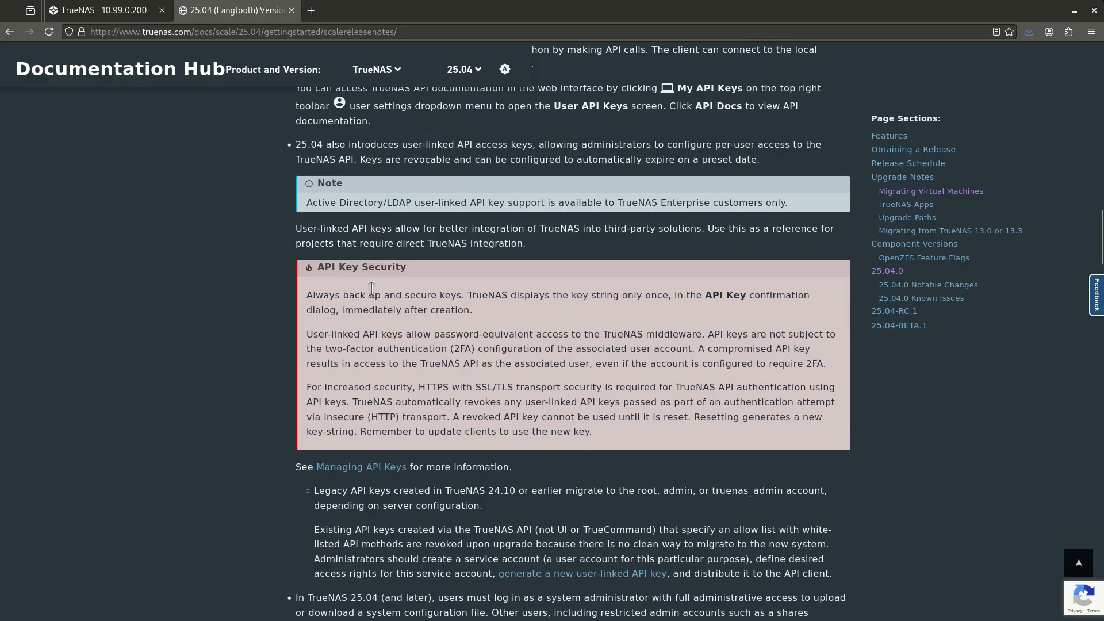
{"action": "scroll", "coordinate": [368, 149], "scroll_direction": "down", "scroll_amount": 8}
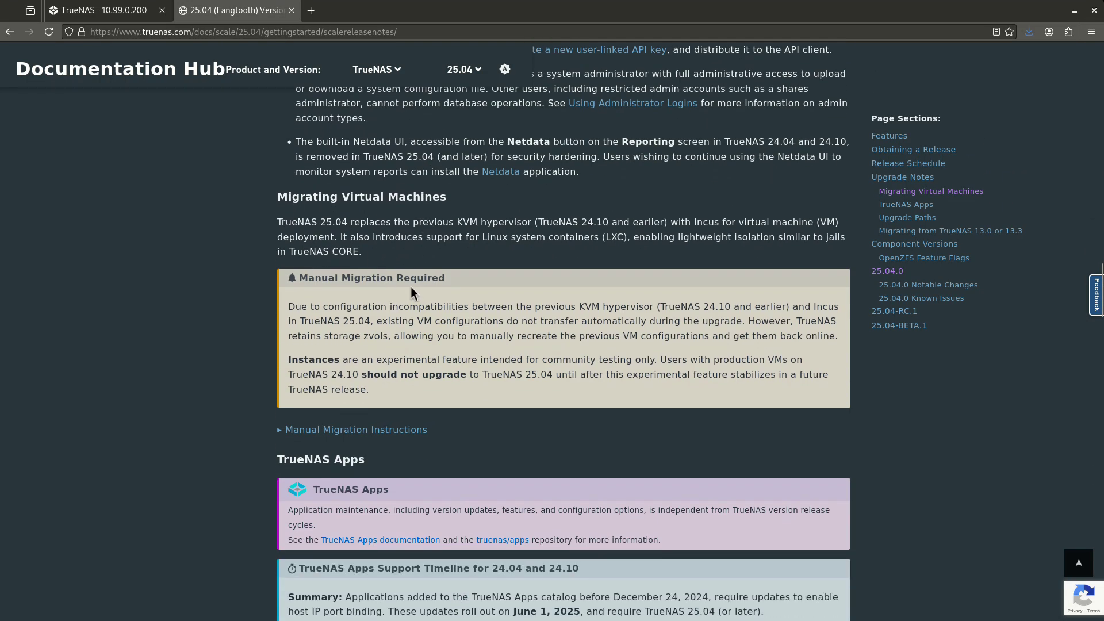
{"action": "scroll", "coordinate": [534, 242], "scroll_direction": "down", "scroll_amount": 2}
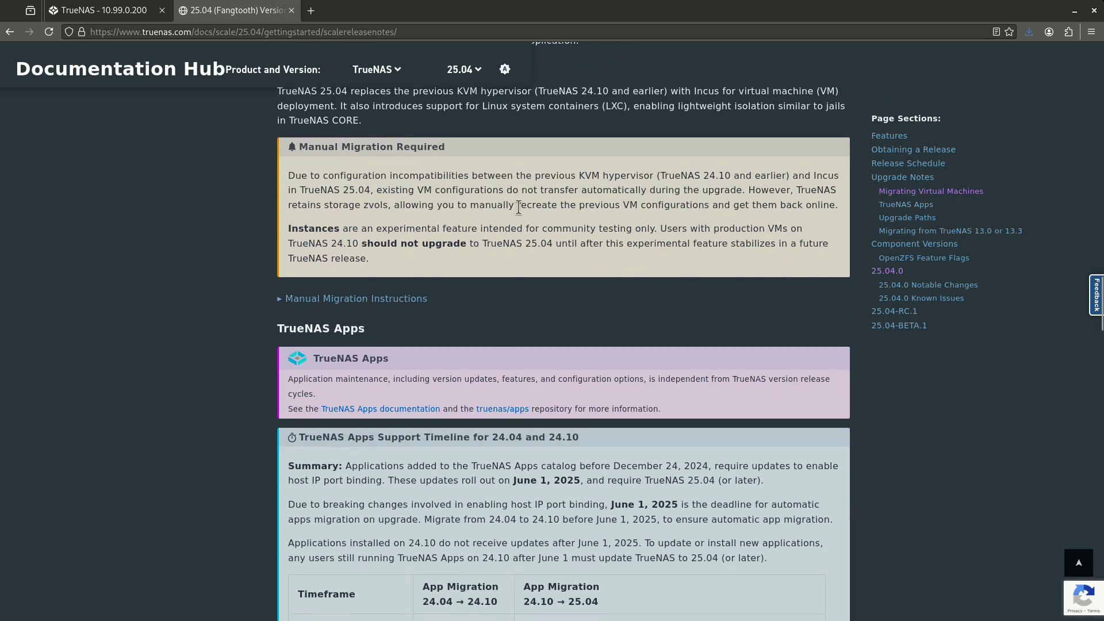
{"action": "left_click", "coordinate": [414, 298]}
Read through the VM migration steps, noting the source version, down to the TrueNAS Apps section.
{"action": "scroll", "coordinate": [482, 297], "scroll_direction": "down", "scroll_amount": 1}
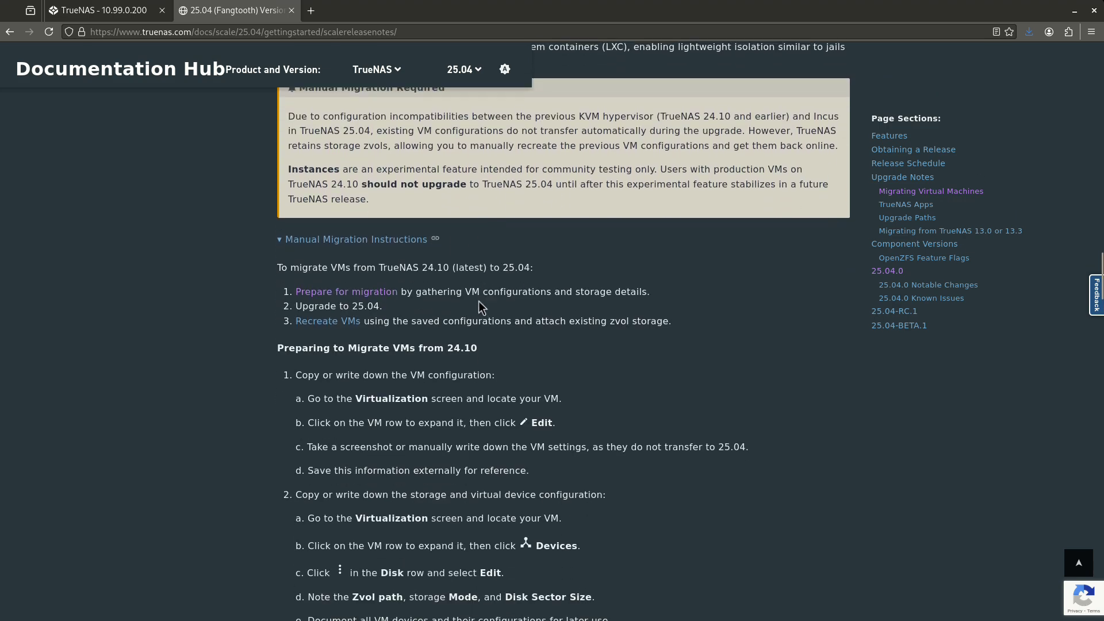
{"action": "scroll", "coordinate": [482, 308], "scroll_direction": "down", "scroll_amount": 3}
{"action": "scroll", "coordinate": [447, 381], "scroll_direction": "down", "scroll_amount": 2}
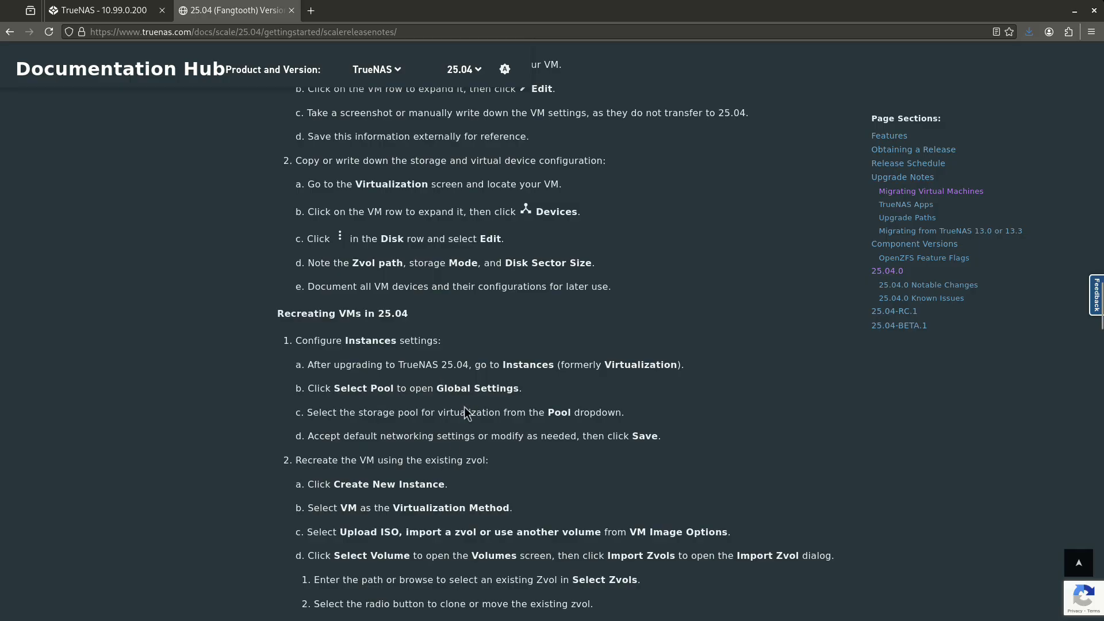
{"action": "scroll", "coordinate": [353, 318], "scroll_direction": "up", "scroll_amount": 2}
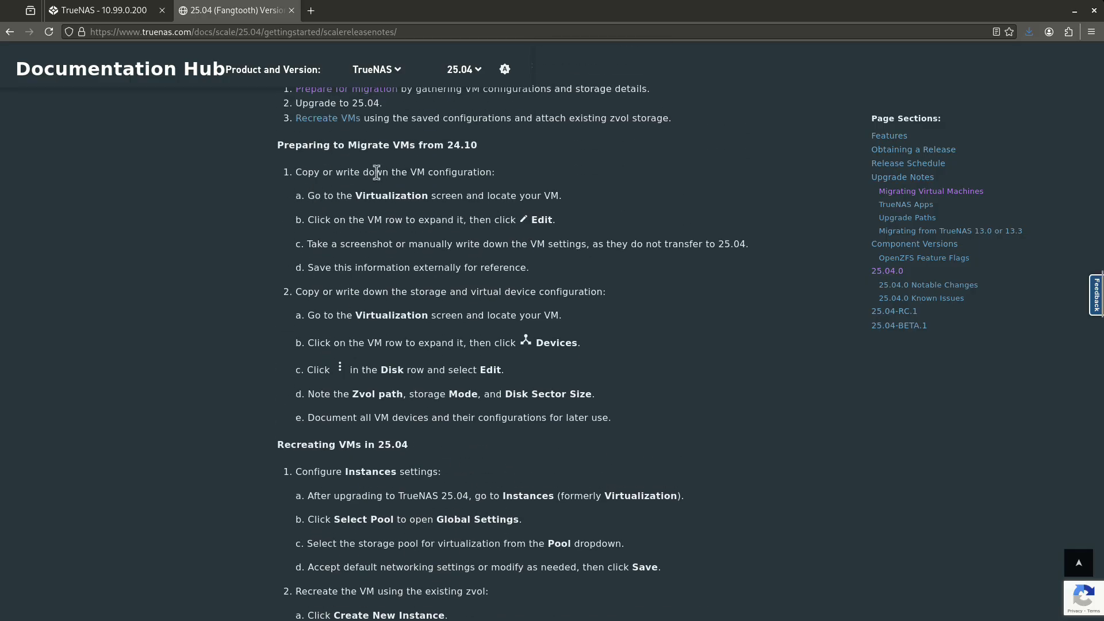
{"action": "scroll", "coordinate": [352, 333], "scroll_direction": "down", "scroll_amount": 1}
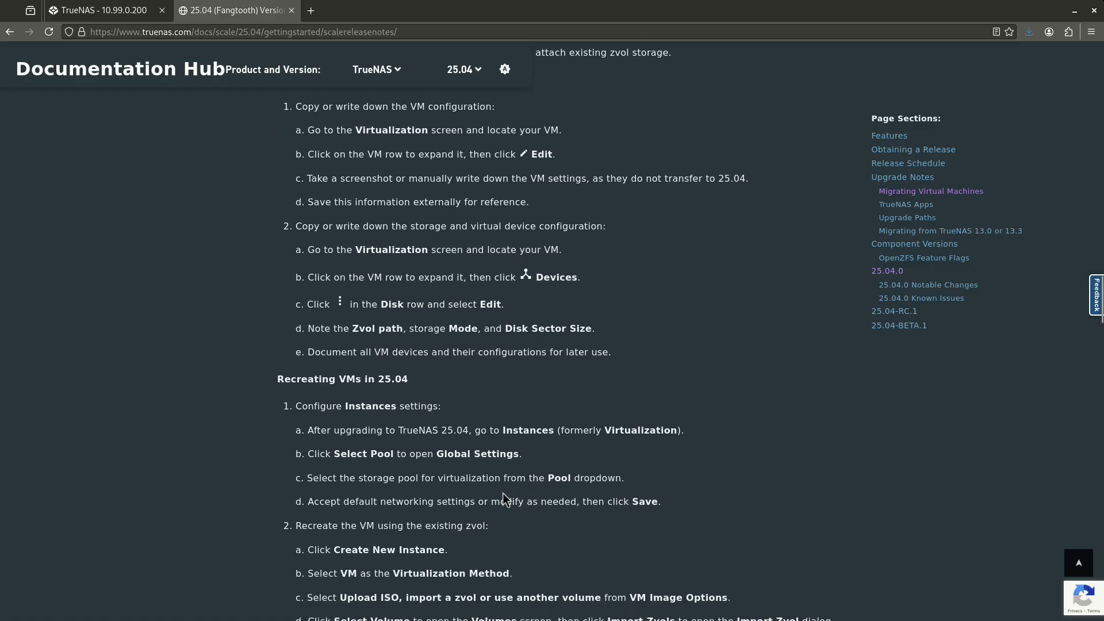
{"action": "scroll", "coordinate": [311, 156], "scroll_direction": "up", "scroll_amount": 4}
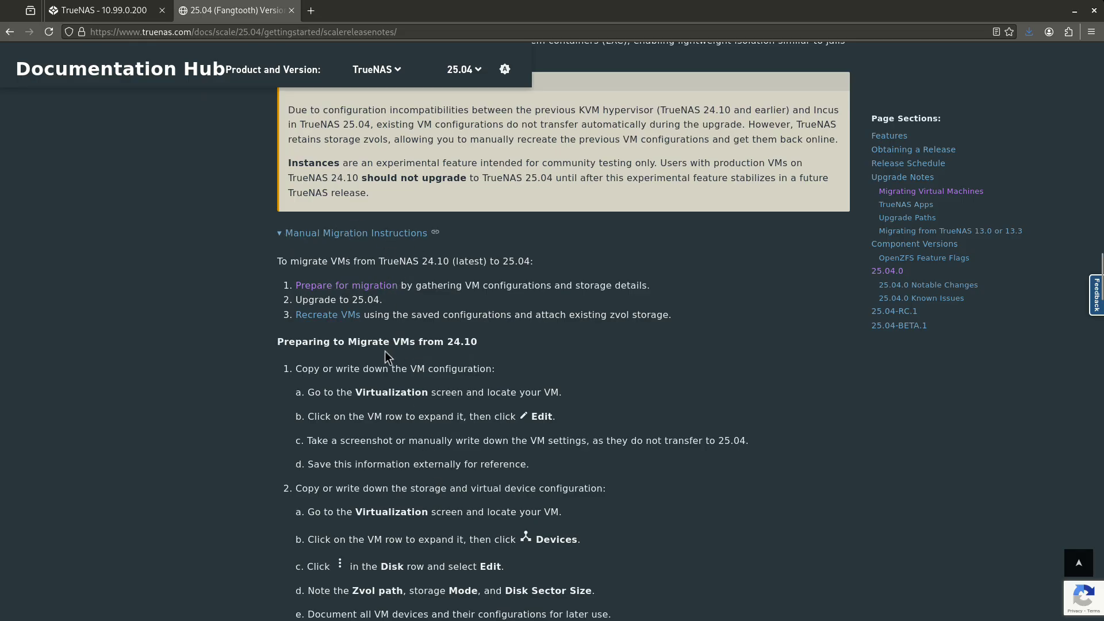
{"action": "left_click_drag", "start_coordinate": [454, 342], "coordinate": [478, 342]}
{"action": "scroll", "coordinate": [439, 512], "scroll_direction": "down", "scroll_amount": 3}
{"action": "left_click_drag", "start_coordinate": [379, 445], "coordinate": [412, 448]}
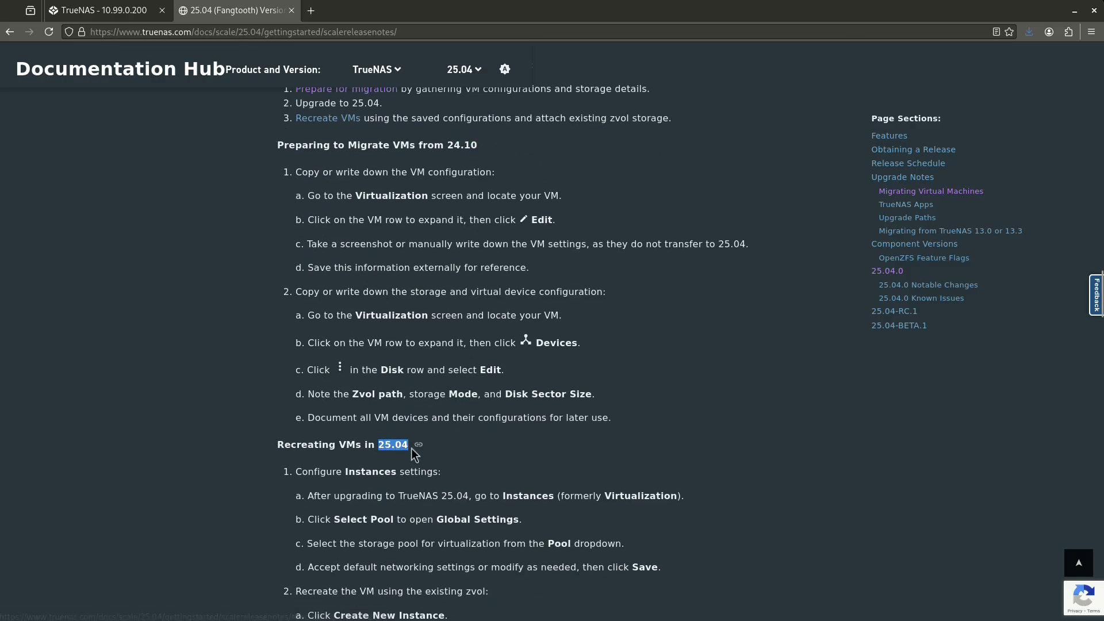
{"action": "scroll", "coordinate": [468, 472], "scroll_direction": "down", "scroll_amount": 9}
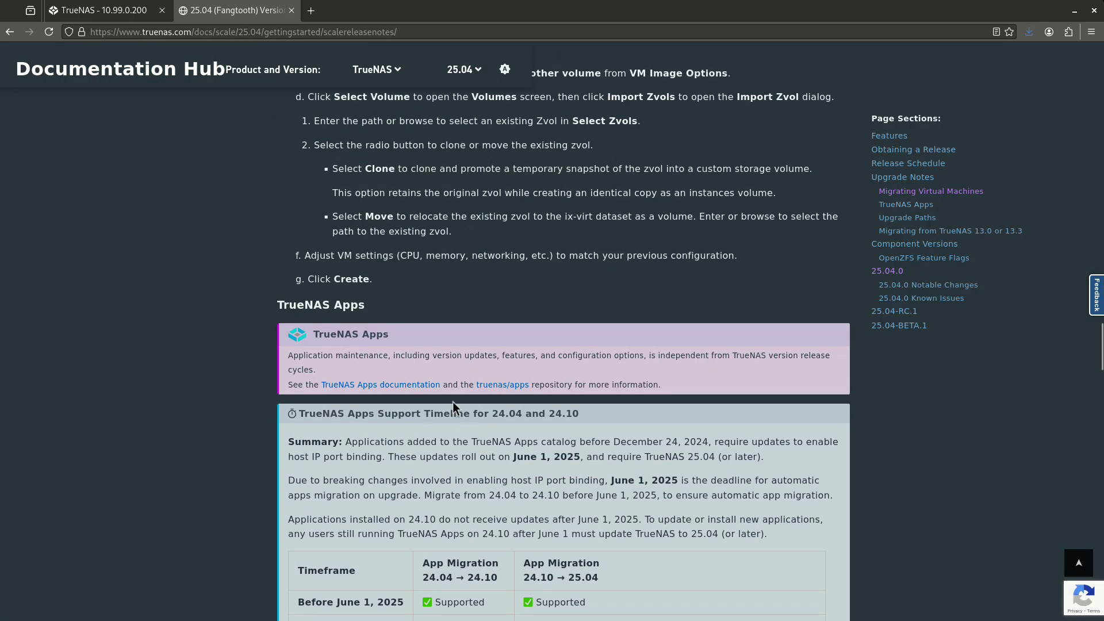
Leave the release notes for the TrueNAS web UI and view the installed applications list.
{"action": "scroll", "coordinate": [380, 333], "scroll_direction": "down", "scroll_amount": 2}
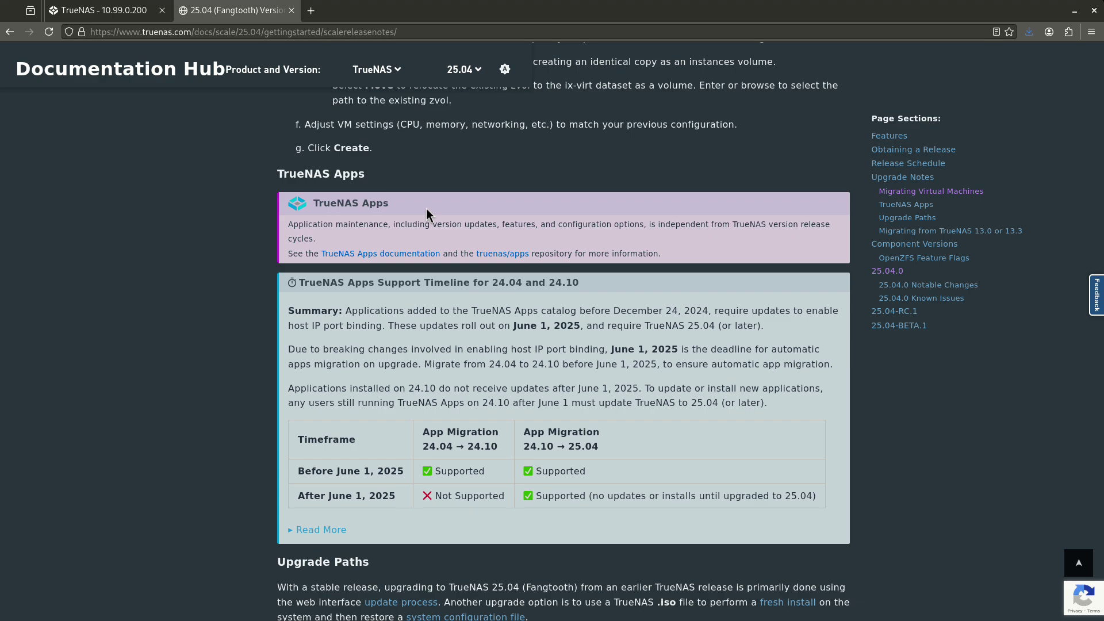
{"action": "left_click", "coordinate": [112, 18]}
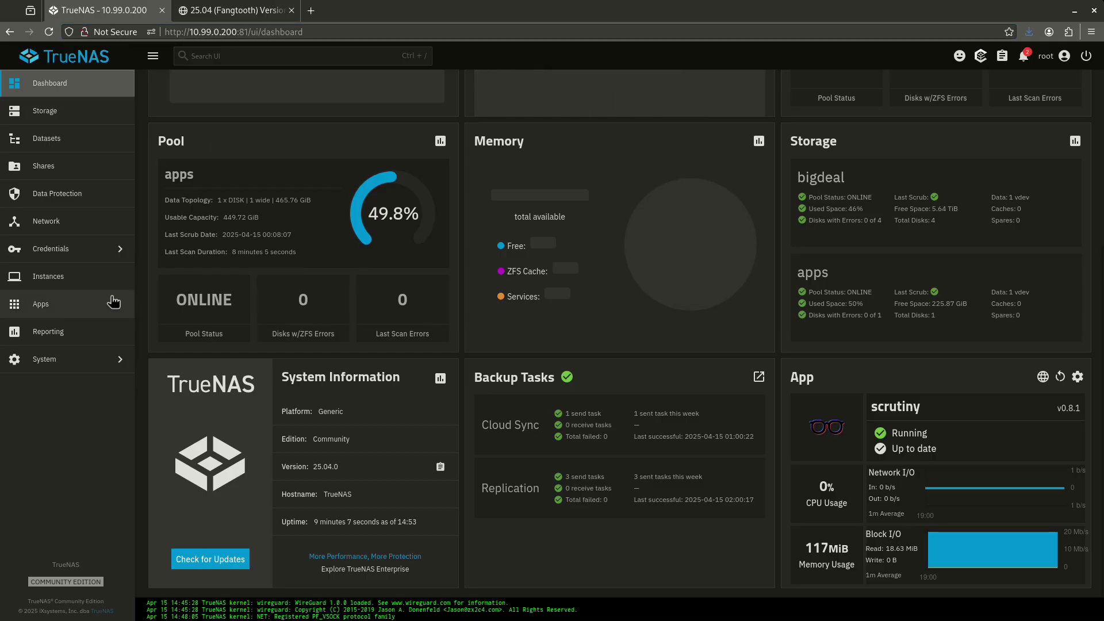
{"action": "left_click", "coordinate": [58, 304]}
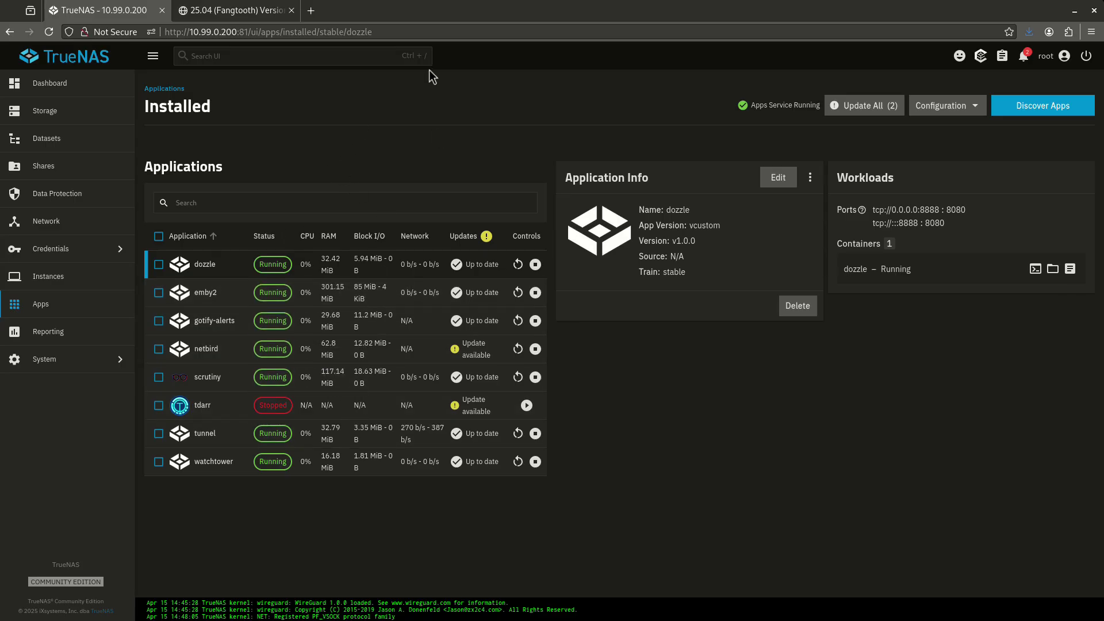
Switch back to the 25.04 Fangtooth release notes at the apps support timeline.
{"action": "left_click", "coordinate": [253, 15]}
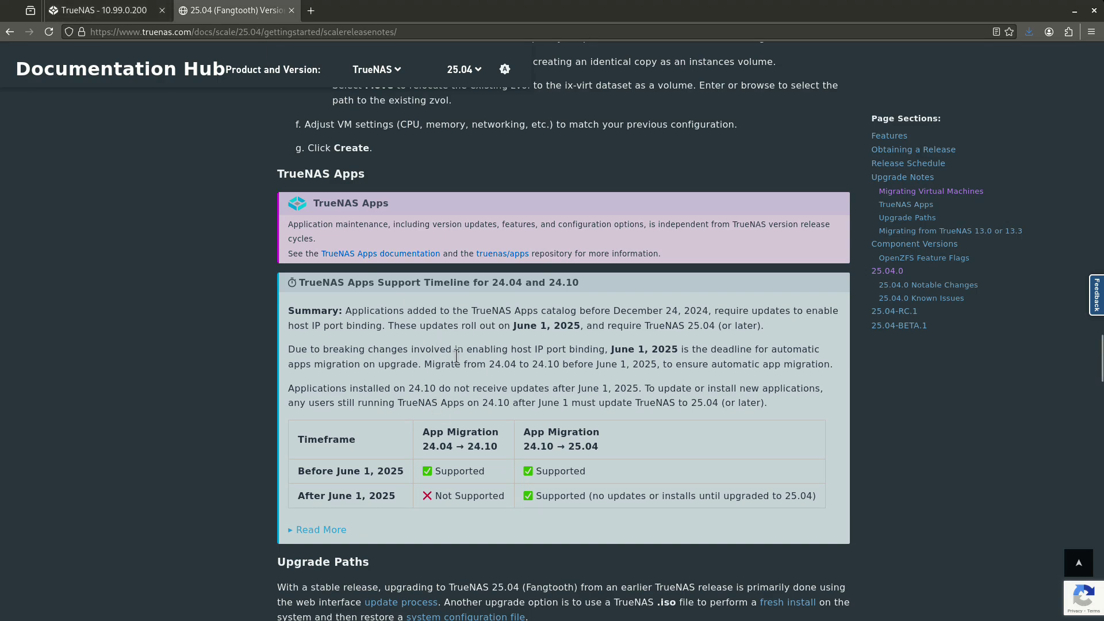
Note the June 1, 2025 cutoff and 24.04→24.10/25.04 versions, then expand Read More on port binding.
{"action": "left_click_drag", "start_coordinate": [332, 496], "coordinate": [406, 508]}
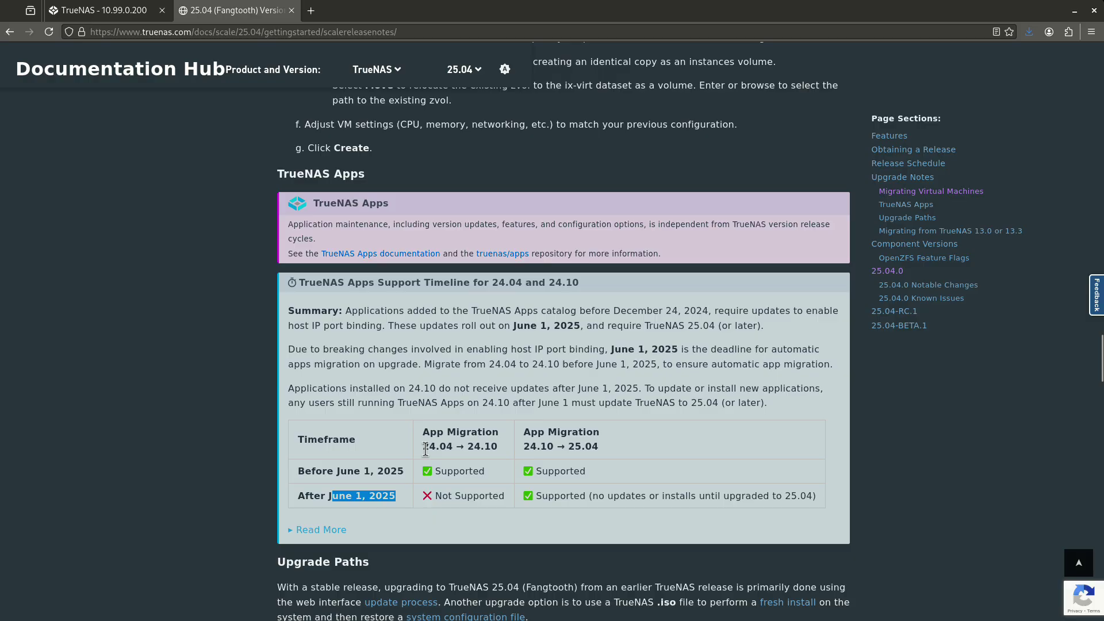
{"action": "left_click_drag", "start_coordinate": [425, 449], "coordinate": [479, 446]}
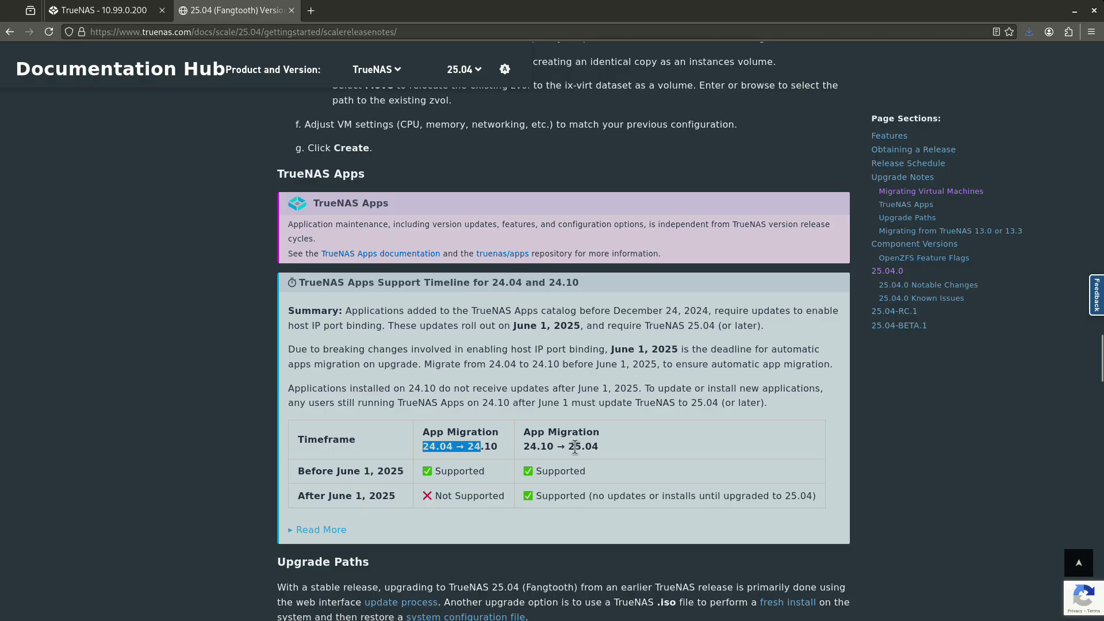
{"action": "left_click_drag", "start_coordinate": [575, 447], "coordinate": [608, 457]}
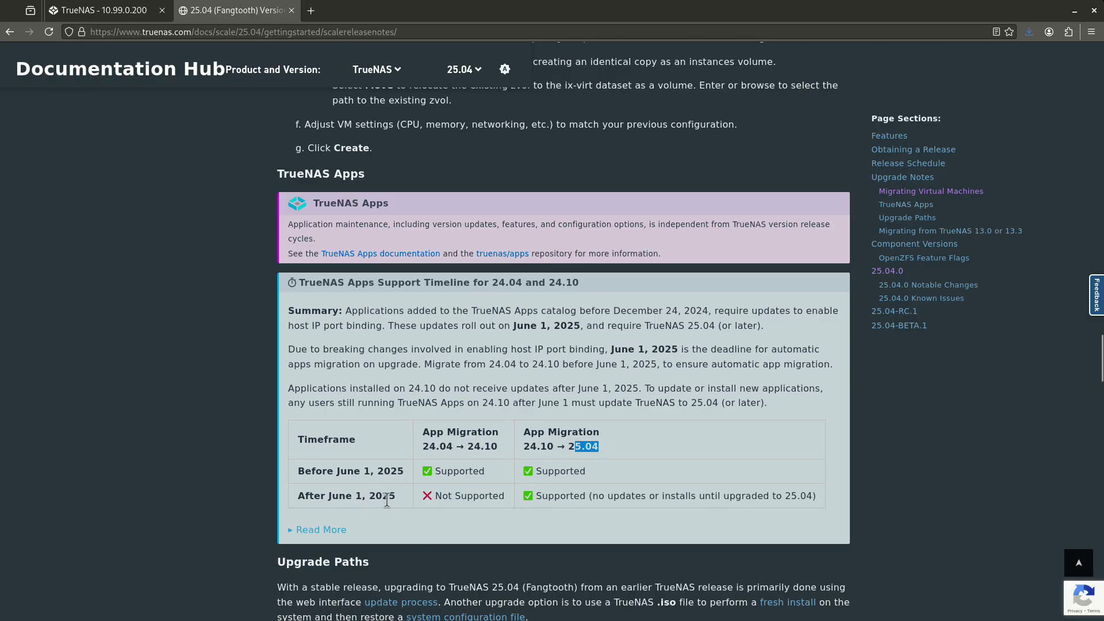
{"action": "left_click_drag", "start_coordinate": [349, 496], "coordinate": [381, 498]}
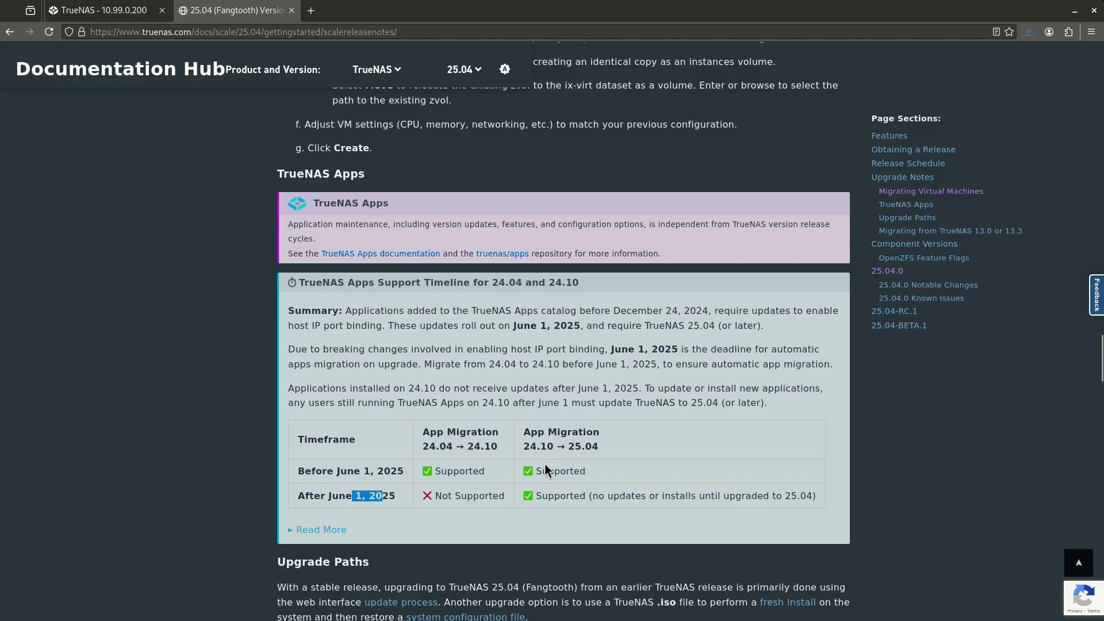
{"action": "left_click", "coordinate": [623, 470]}
{"action": "left_click", "coordinate": [320, 530]}
{"action": "scroll", "coordinate": [431, 506], "scroll_direction": "down", "scroll_amount": 4}
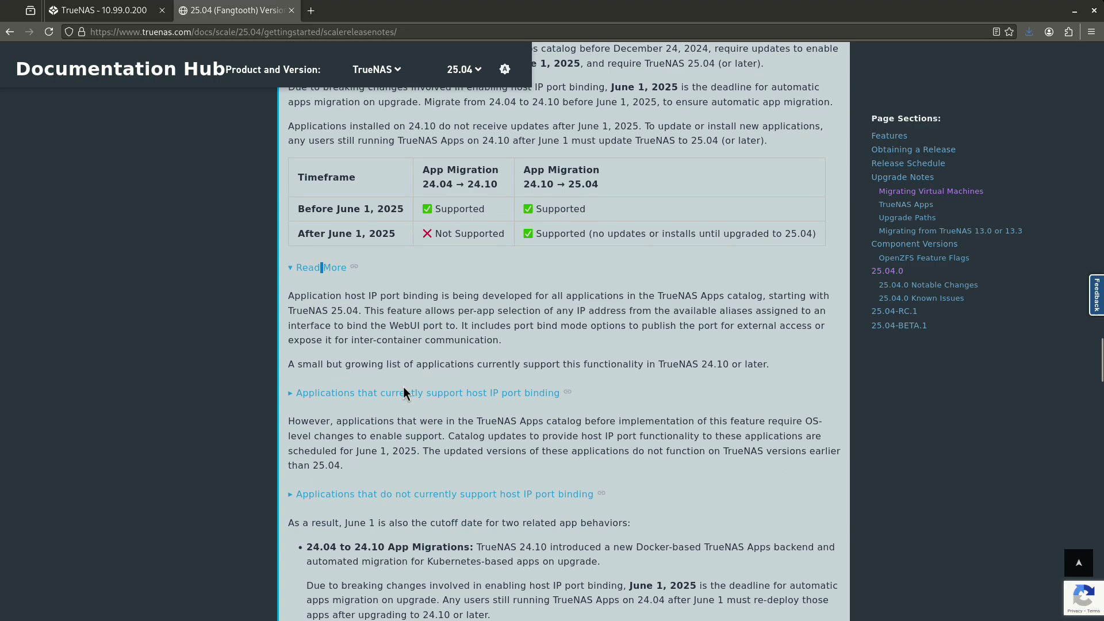
{"action": "left_click_drag", "start_coordinate": [364, 310], "coordinate": [746, 299]}
{"action": "left_click", "coordinate": [746, 300]}
{"action": "scroll", "coordinate": [517, 421], "scroll_direction": "down", "scroll_amount": 2}
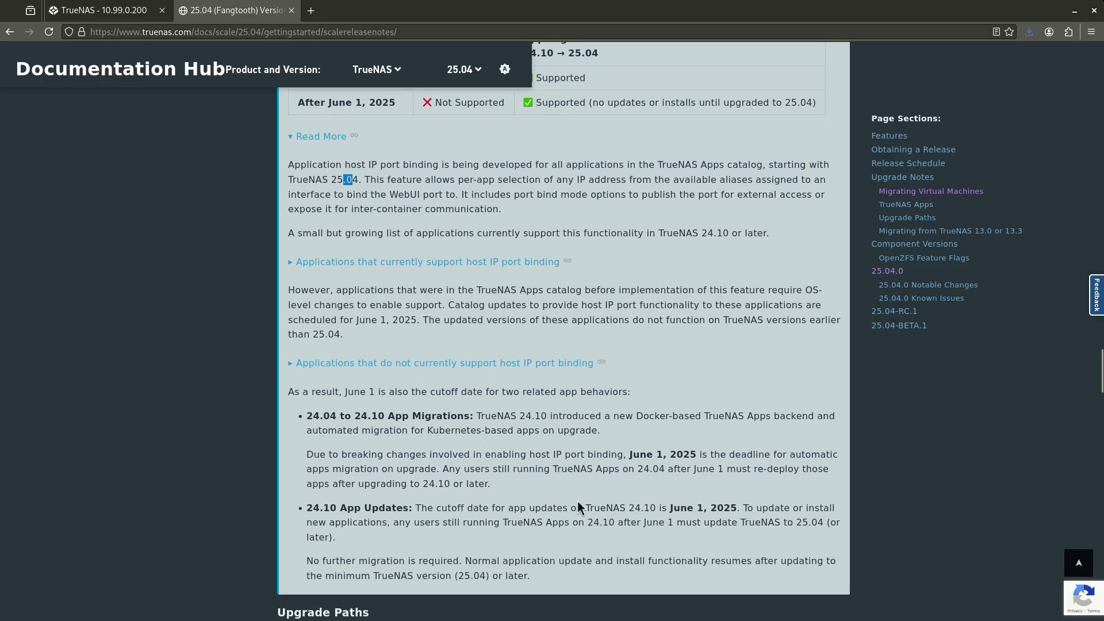
{"action": "scroll", "coordinate": [528, 500], "scroll_direction": "down", "scroll_amount": 2}
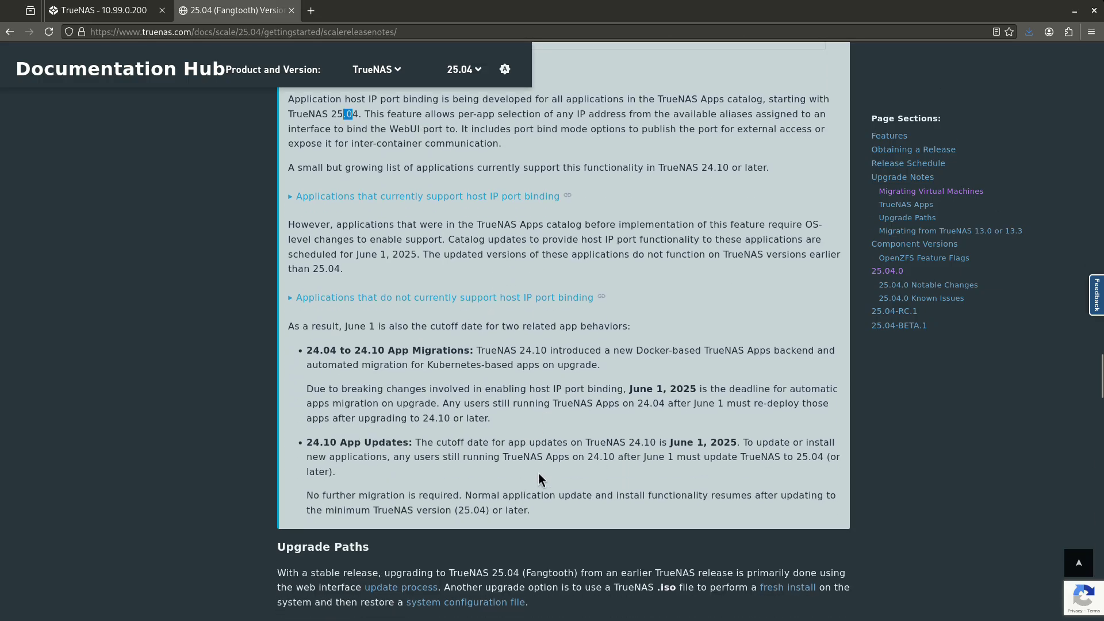
{"action": "scroll", "coordinate": [451, 377], "scroll_direction": "up", "scroll_amount": 4}
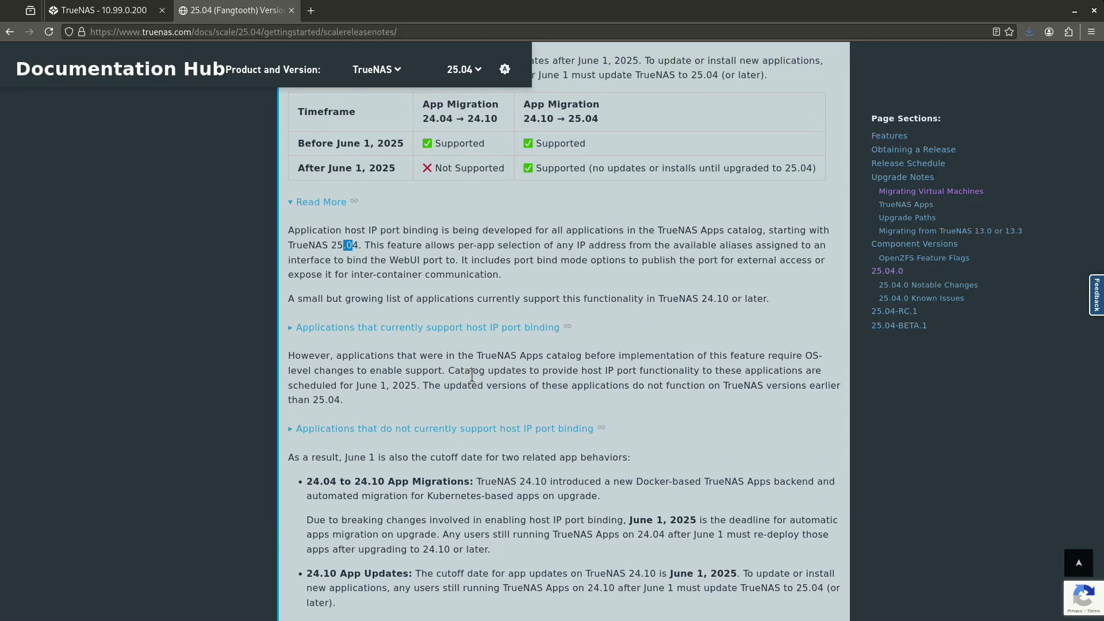
{"action": "scroll", "coordinate": [547, 343], "scroll_direction": "down", "scroll_amount": 10}
{"action": "scroll", "coordinate": [549, 348], "scroll_direction": "down", "scroll_amount": 16}
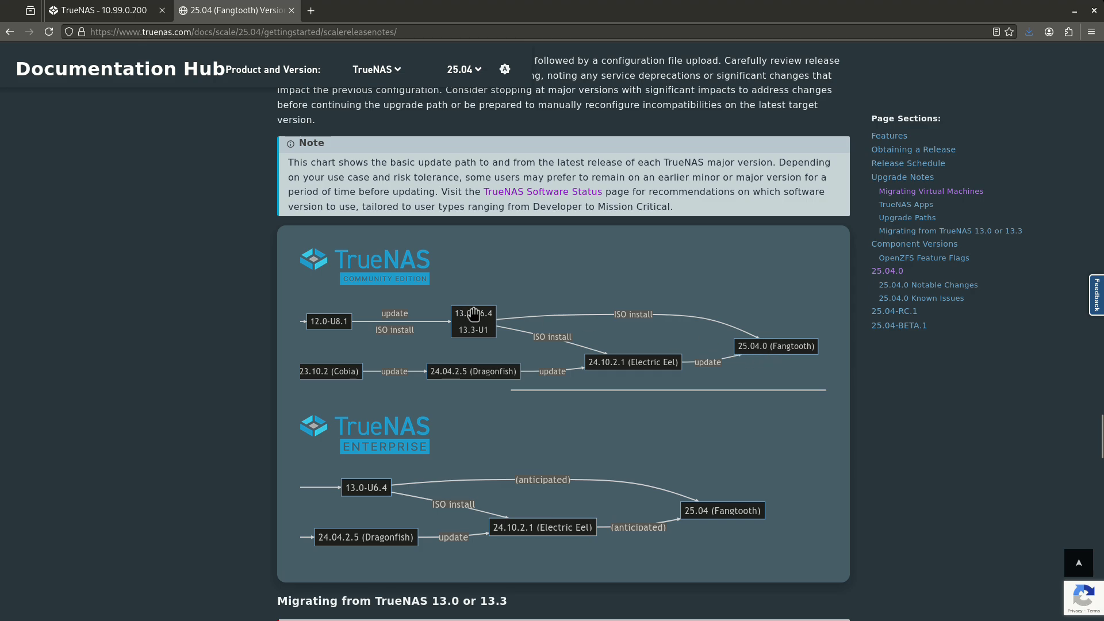
{"action": "scroll", "coordinate": [489, 340], "scroll_direction": "down", "scroll_amount": 3}
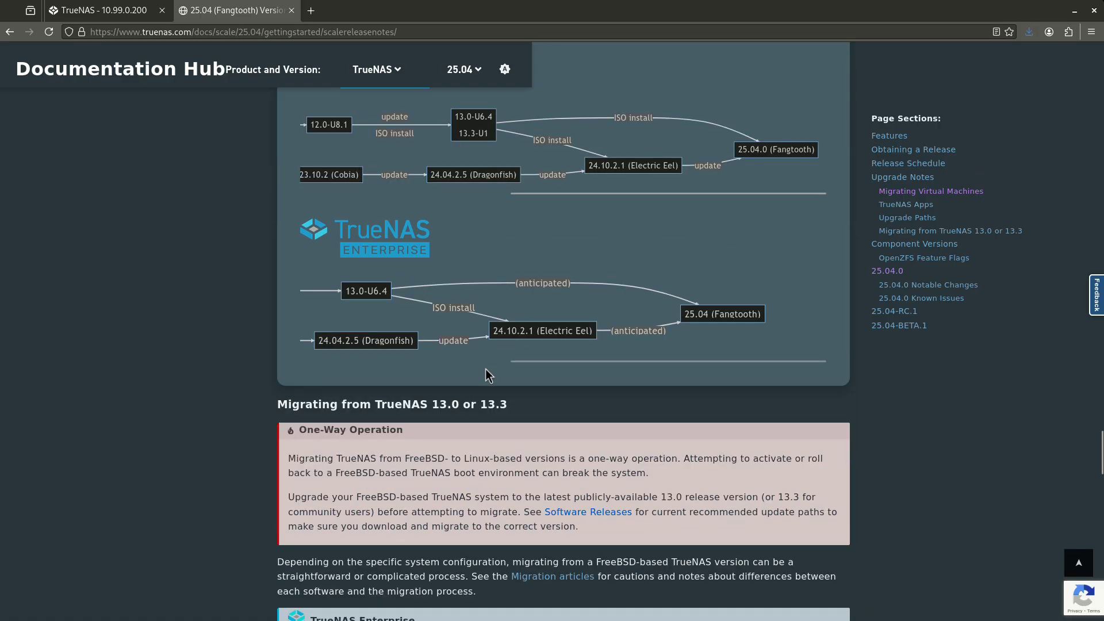
{"action": "left_click", "coordinate": [119, 11]}
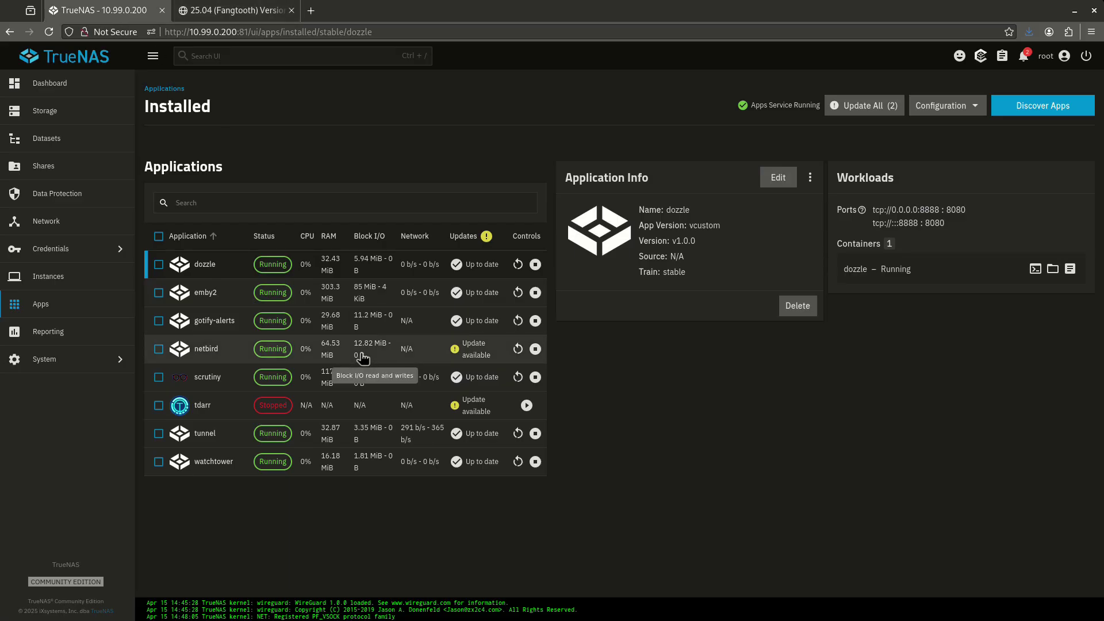